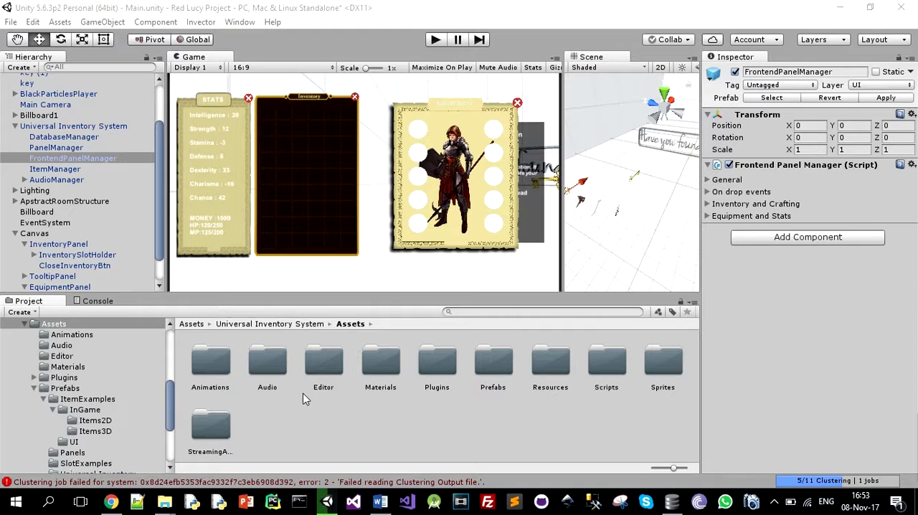
# Open the Panels folder inside the inventory system's Prefabs assets
pyautogui.doubleClick(503, 366)
pyautogui.doubleClick(262, 364)
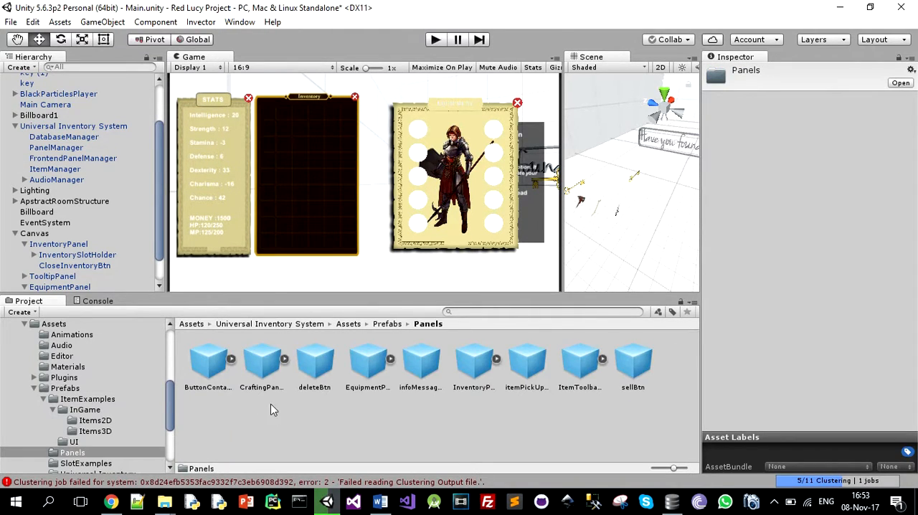
pyautogui.click(258, 365)
pyautogui.moveTo(255, 365); pyautogui.dragTo(45, 236)
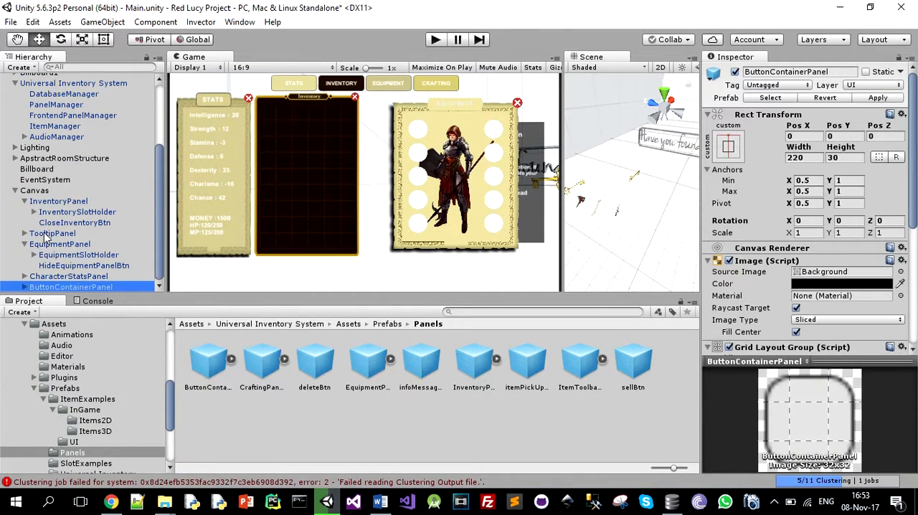
pyautogui.click(262, 362)
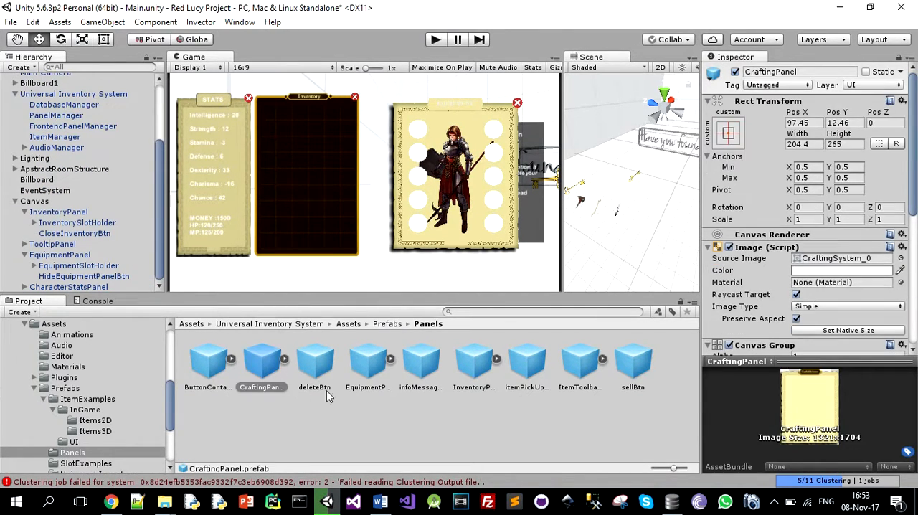
pyautogui.click(363, 428)
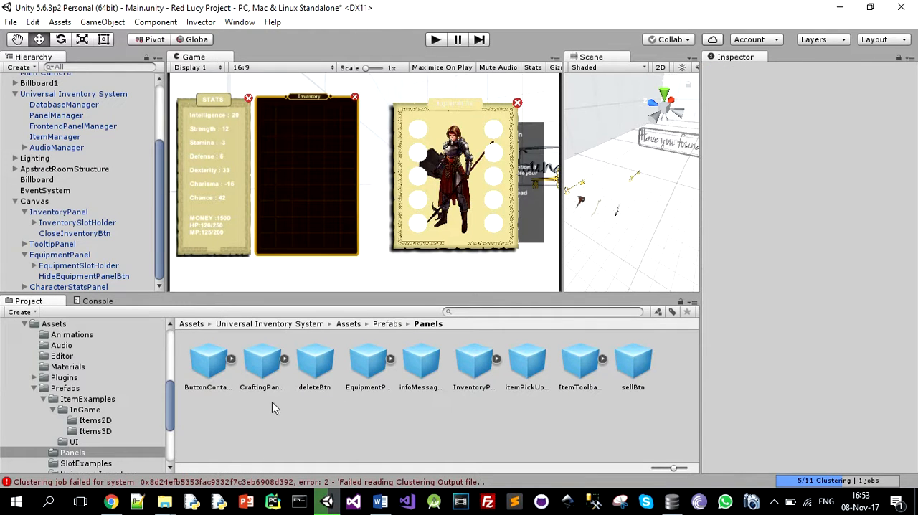
# Add the CraftingPanel prefab and the CraftingTooltipPanel prefab from the Universal Inventory folder to the Canvas, with the tooltip panel above CraftingPanel
pyautogui.click(268, 371)
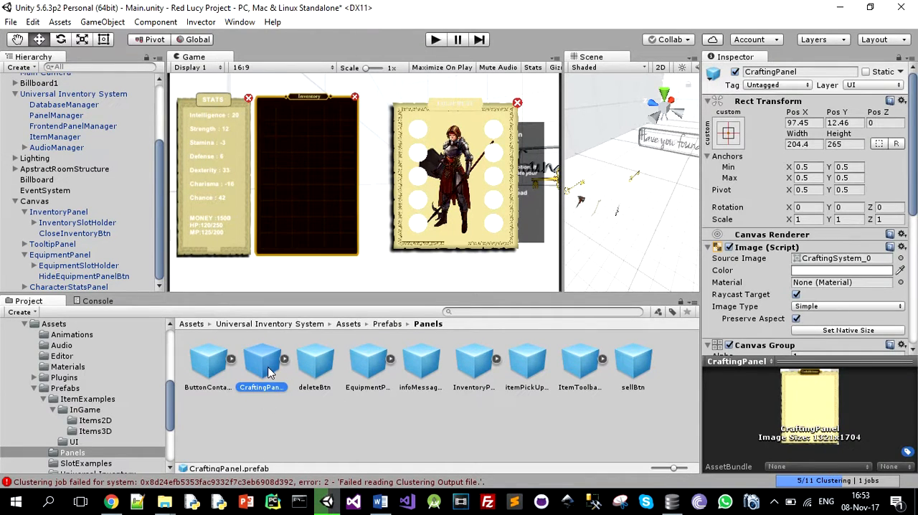
pyautogui.moveTo(269, 370); pyautogui.dragTo(32, 205)
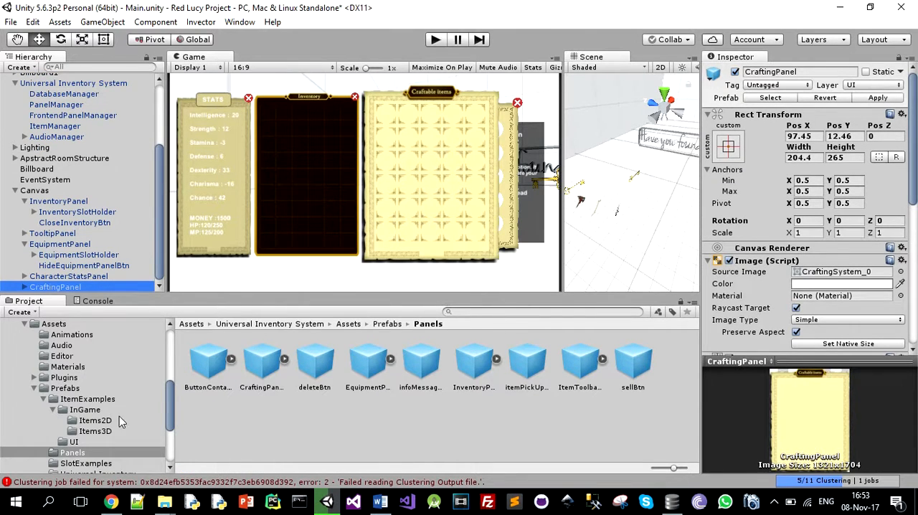
pyautogui.scroll(-2, 100, 437)
pyautogui.click(132, 433)
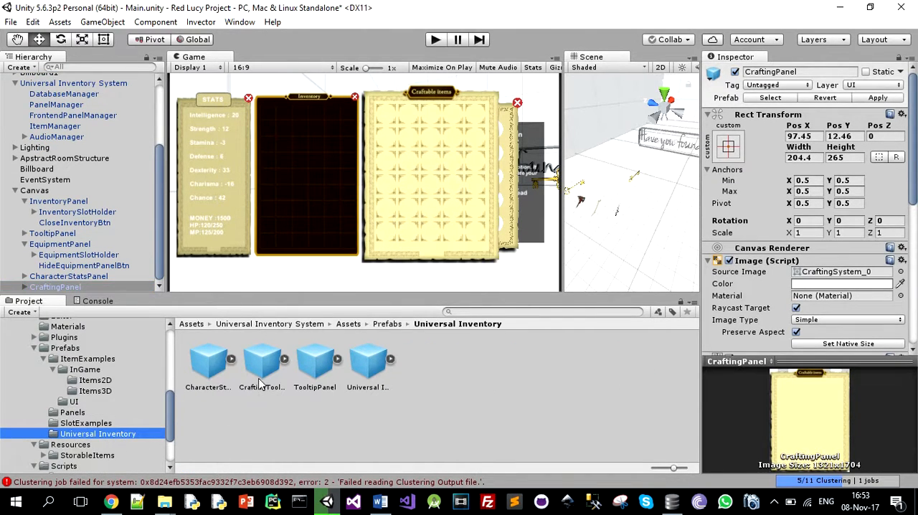
pyautogui.moveTo(261, 372); pyautogui.dragTo(55, 287)
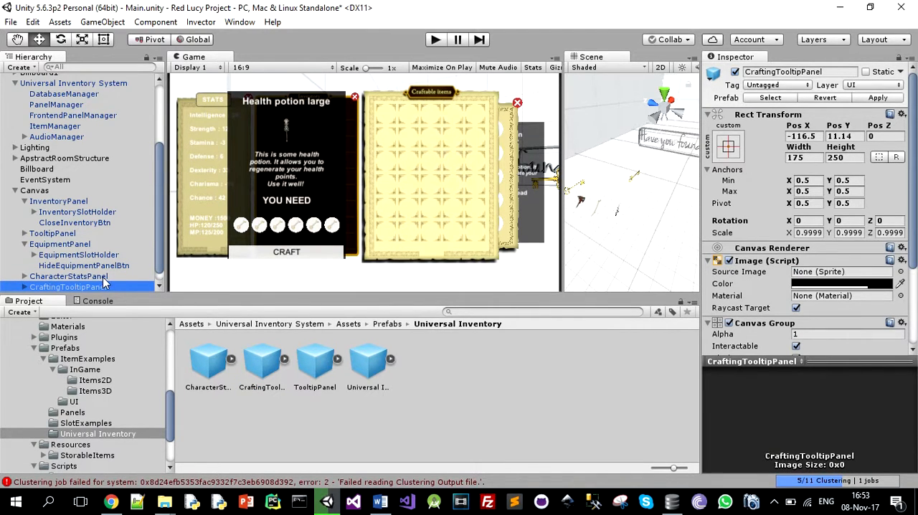
# Assign ItemManager as the On Click target object of CraftBtn inside CraftingTooltipPanel
pyautogui.scroll(-1, 28, 282)
pyautogui.click(24, 277)
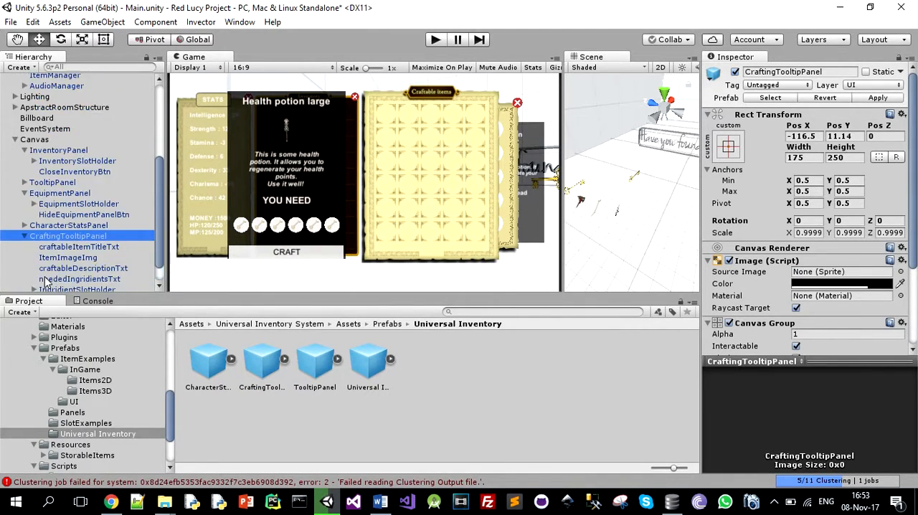
pyautogui.click(55, 276)
pyautogui.scroll(-5, 846, 276)
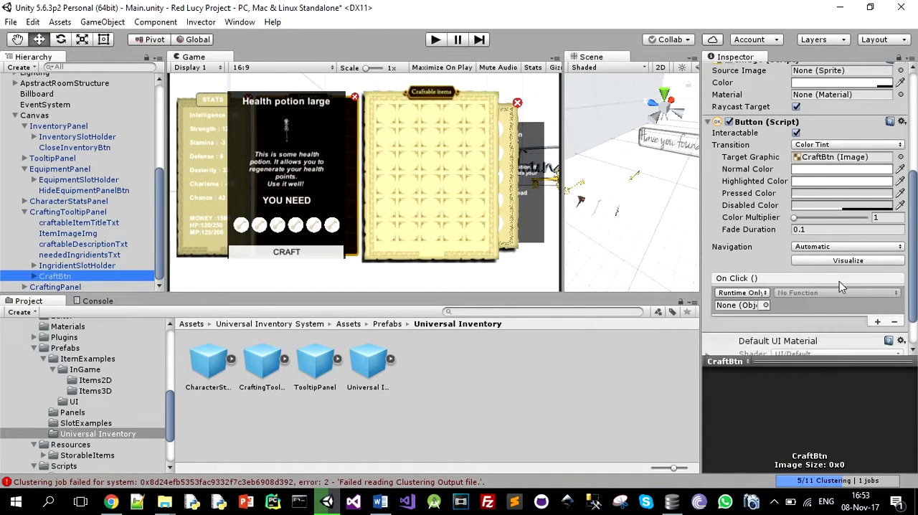
pyautogui.click(762, 305)
pyautogui.write('itemma')
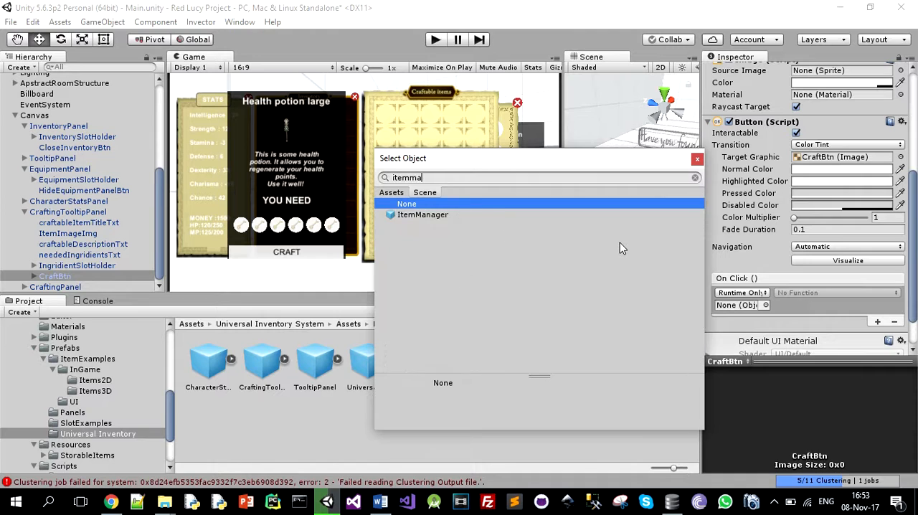
pyautogui.press('Down')
pyautogui.press('Return')
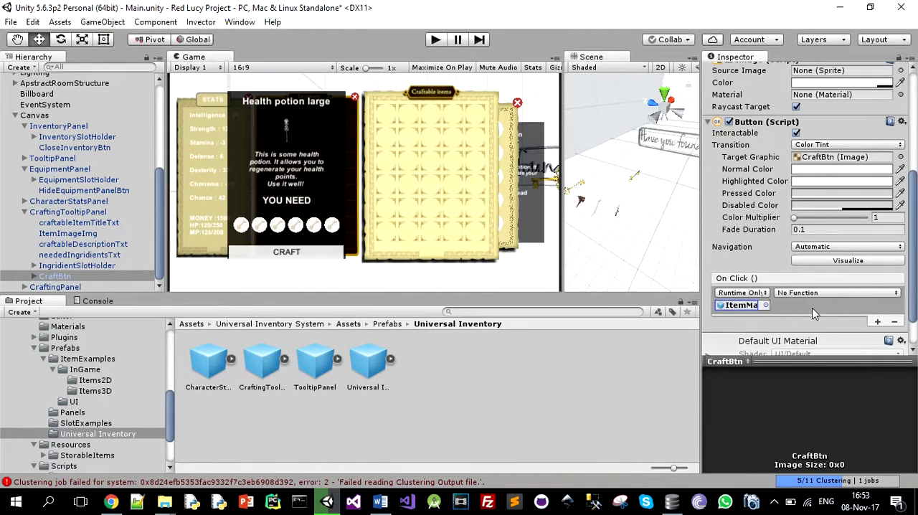
# Set CraftBtn's On Click function to ItemManager.TryToCraftAnItem
pyautogui.click(832, 293)
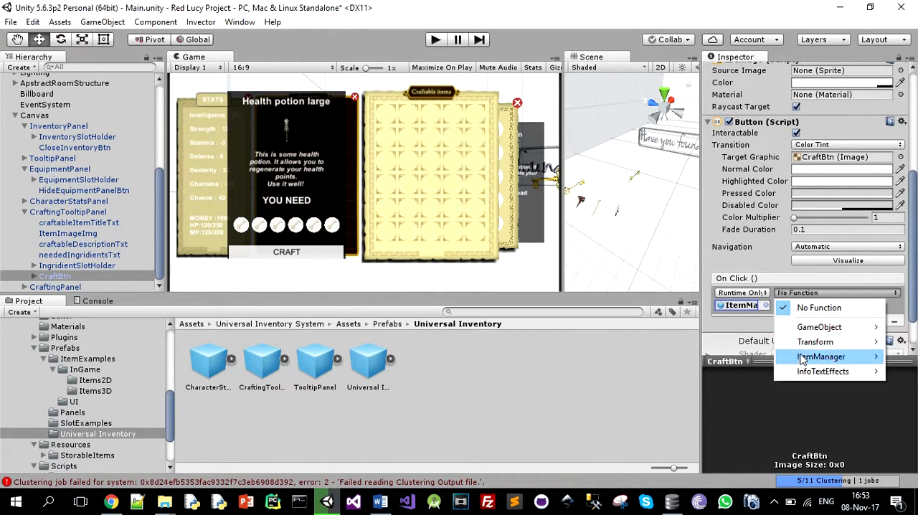
pyautogui.moveTo(810, 358)
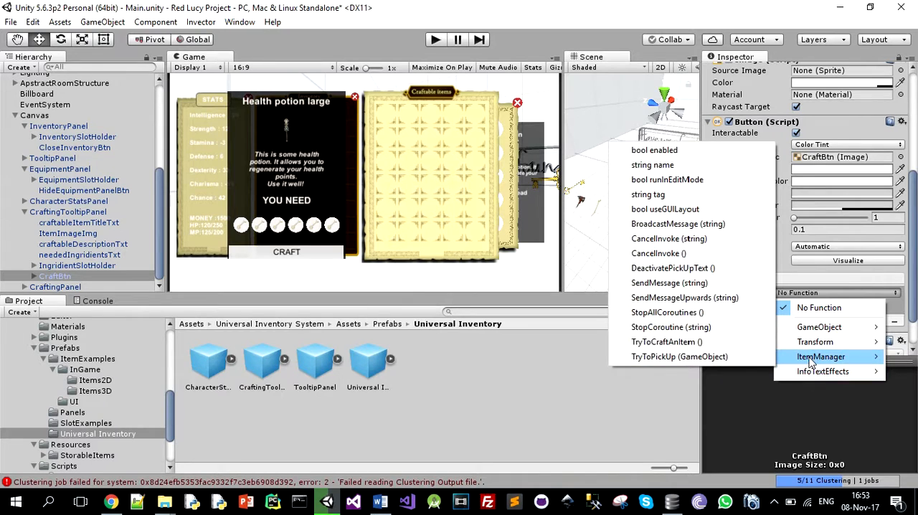
pyautogui.click(694, 342)
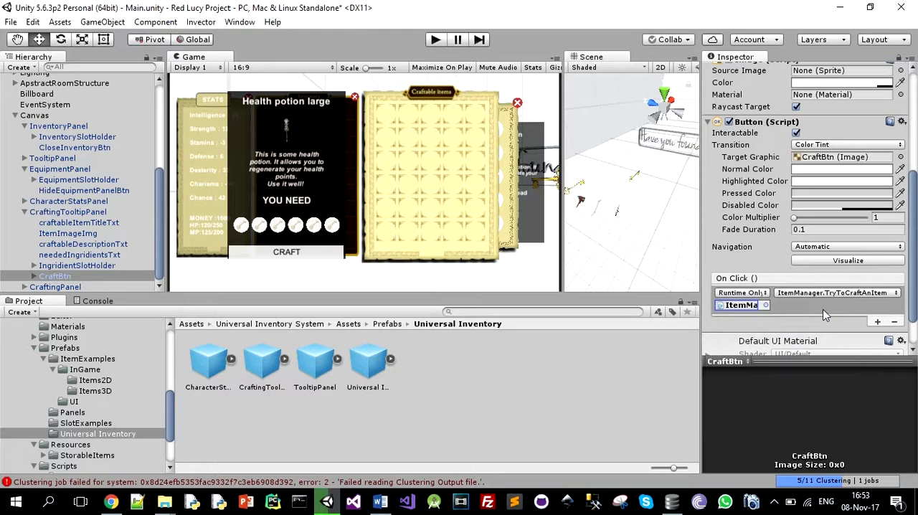
# Add a fourth entry to PanelManager's Panels list and assign CraftingPanel as the panel of Element 3
pyautogui.scroll(8, 79, 186)
pyautogui.click(56, 208)
pyautogui.click(708, 180)
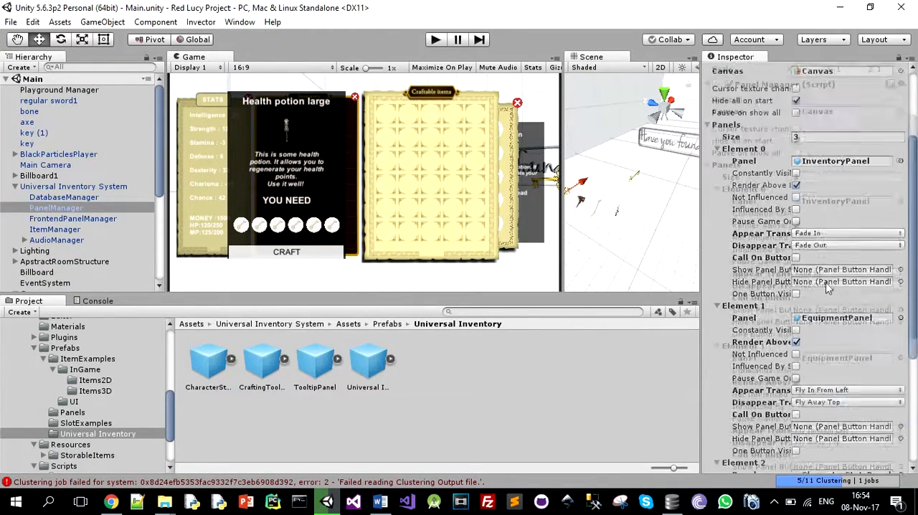
pyautogui.scroll(-5, 815, 372)
pyautogui.scroll(-6, 815, 373)
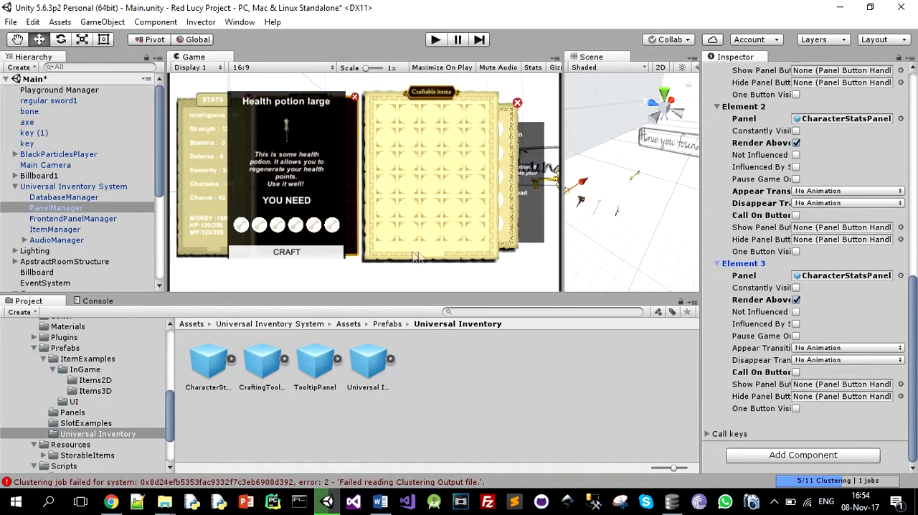
pyautogui.click(847, 275)
pyautogui.click(24, 236)
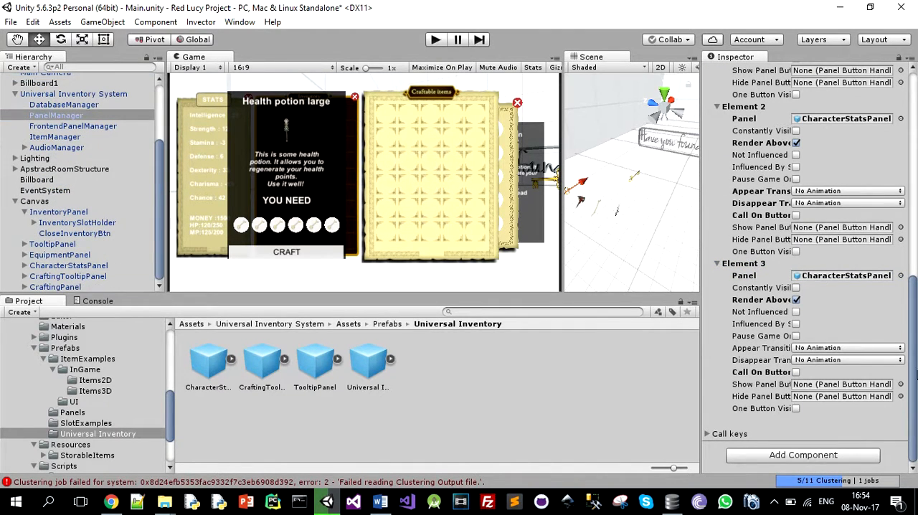
pyautogui.moveTo(41, 287); pyautogui.dragTo(835, 275)
pyautogui.click(834, 348)
pyautogui.click(917, 310)
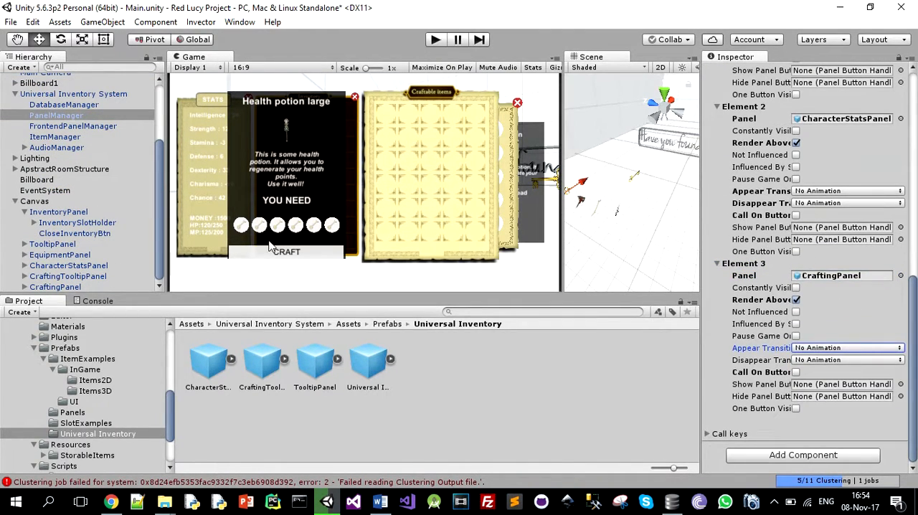
# Set the size of FrontendPanelManager's Inventory and Crafting panels list to 3
pyautogui.scroll(5, 97, 225)
pyautogui.click(84, 218)
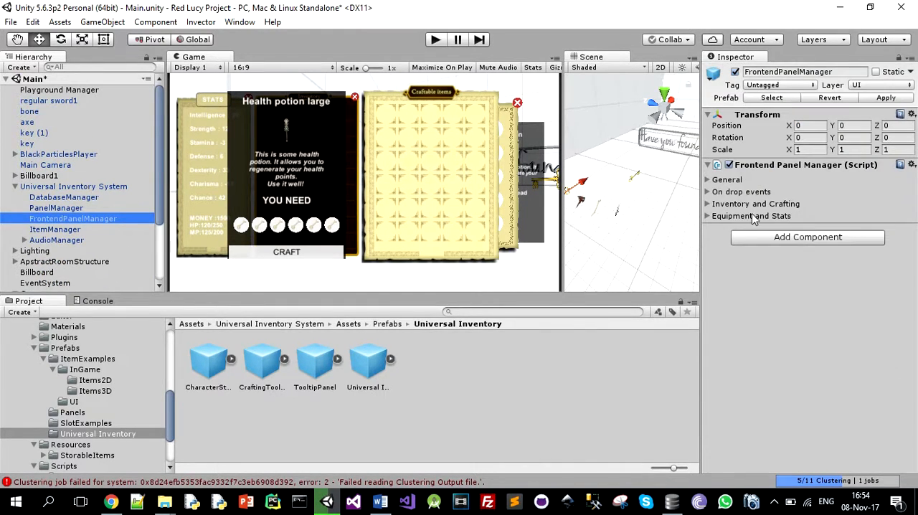
pyautogui.click(759, 203)
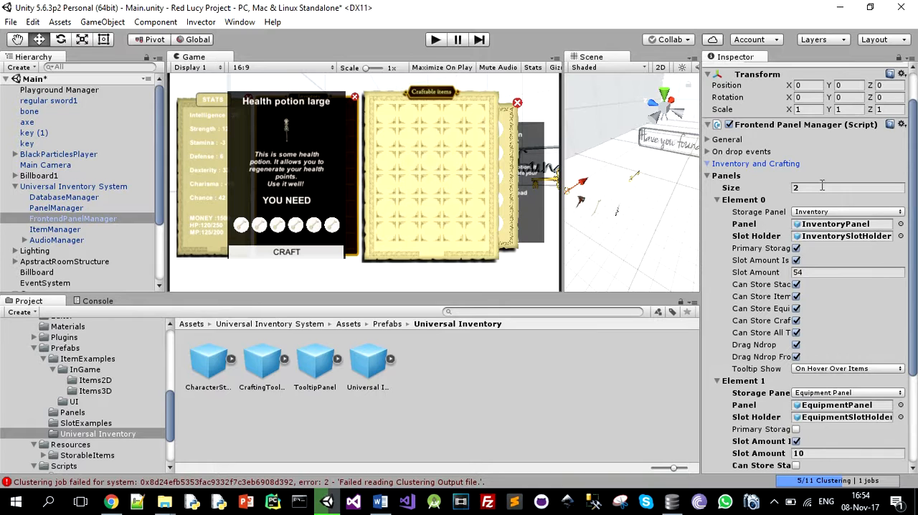
pyautogui.click(821, 186)
pyautogui.write('3')
pyautogui.press('Return')
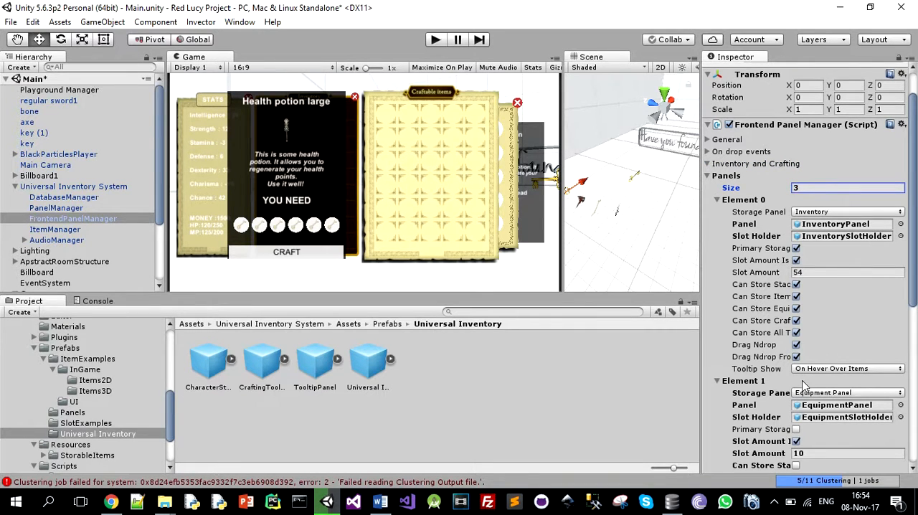
# Assign CraftingPanel as both panel and slot holder of Element 2, and set its storage panel type to Craftable Items
pyautogui.scroll(-5, 814, 388)
pyautogui.scroll(-3, 814, 346)
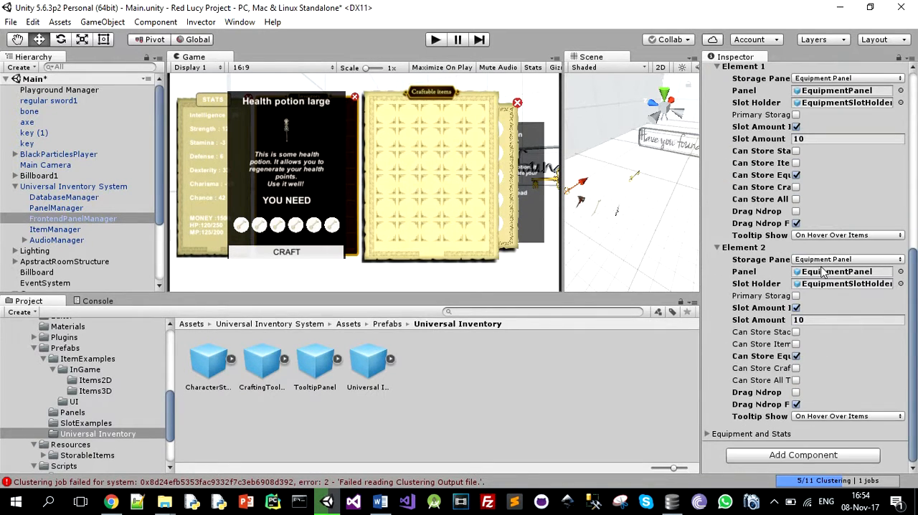
pyautogui.click(866, 272)
pyautogui.scroll(-2, 94, 251)
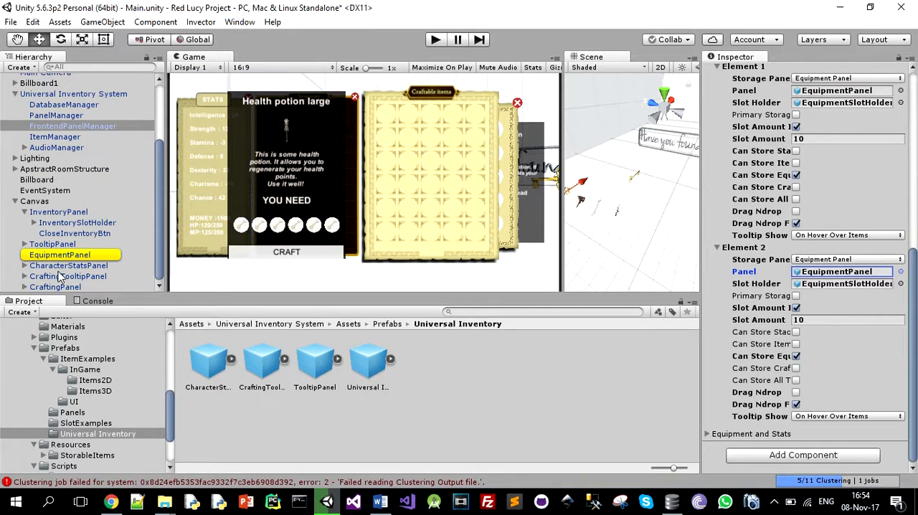
pyautogui.moveTo(57, 287); pyautogui.dragTo(874, 278)
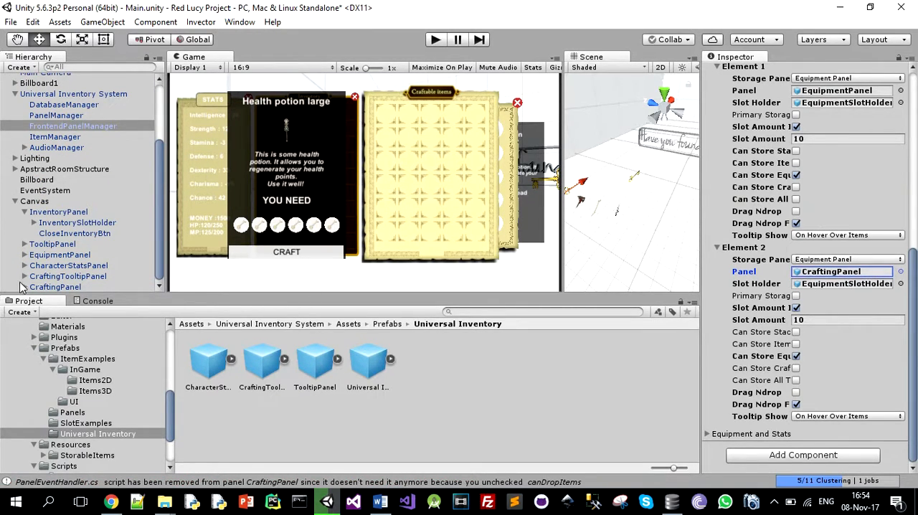
pyautogui.click(27, 288)
pyautogui.scroll(-2, 30, 283)
pyautogui.moveTo(58, 207); pyautogui.dragTo(835, 274)
pyautogui.click(832, 260)
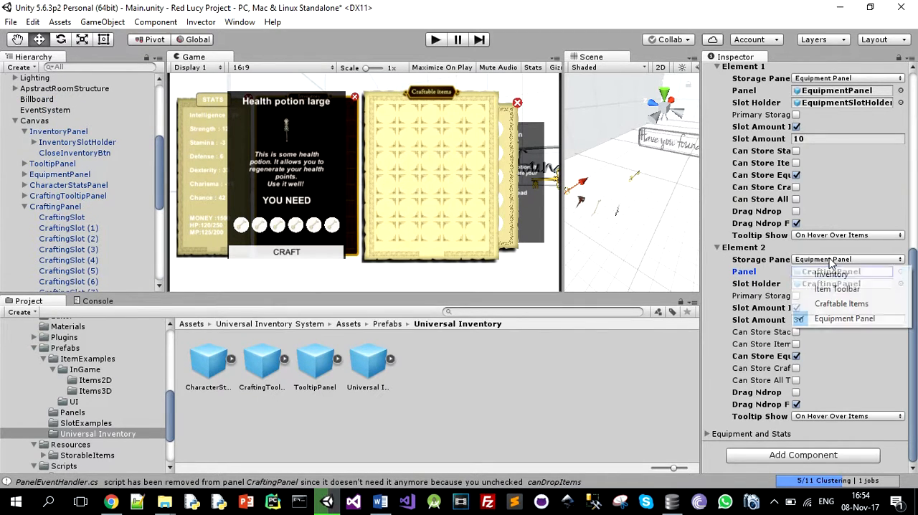
pyautogui.click(840, 303)
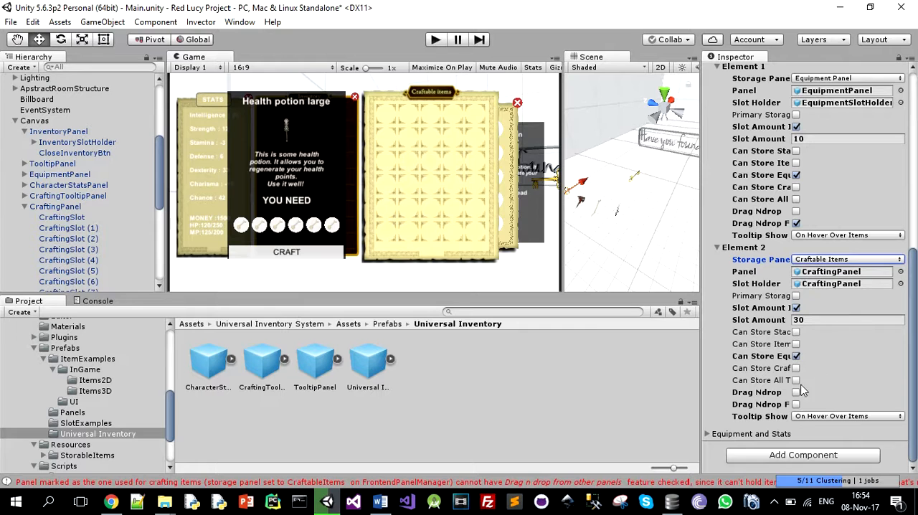
# Read the full console message about the crafting panel, and return to the project assets
pyautogui.click(98, 300)
pyautogui.click(89, 369)
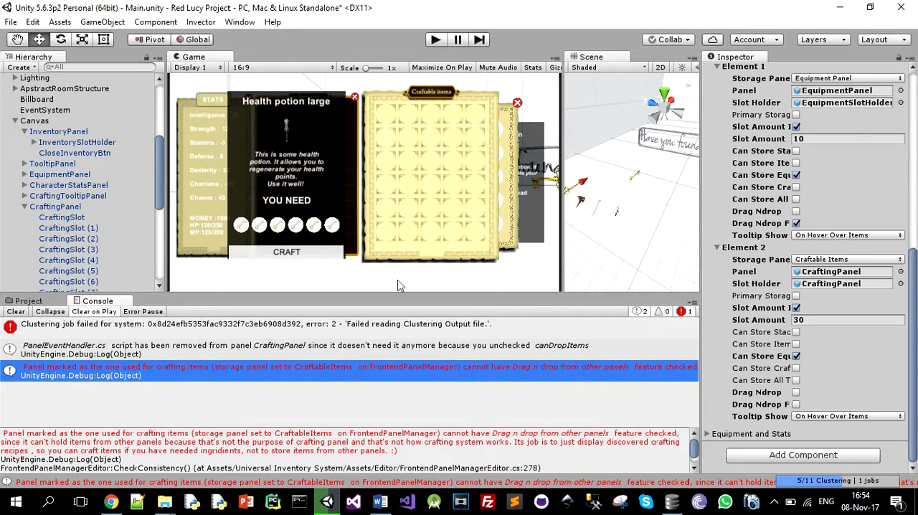
pyautogui.click(27, 300)
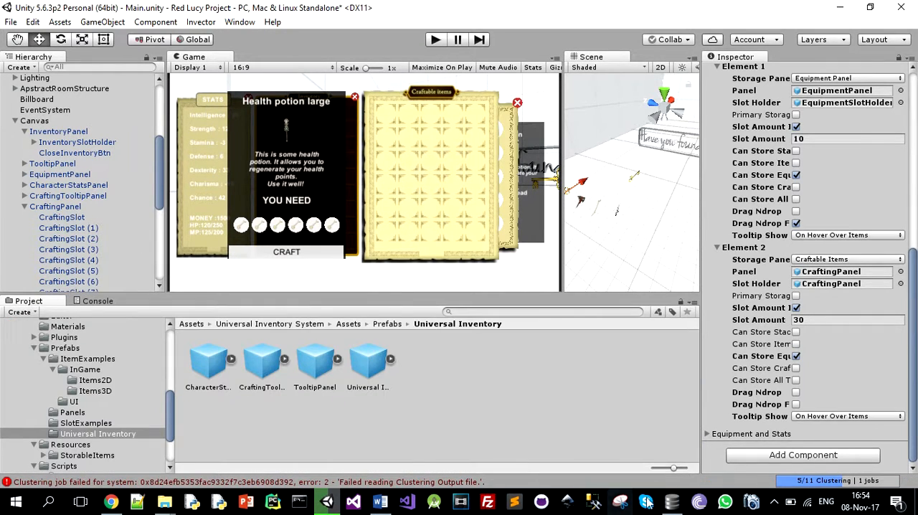
# Switch to DB Browser for SQLite and examine the CraftableItems, StorableItems and CraftingRecipes tables, including the regular sword1 record and the recipe's StorableItemsId
pyautogui.click(672, 502)
pyautogui.click(93, 86)
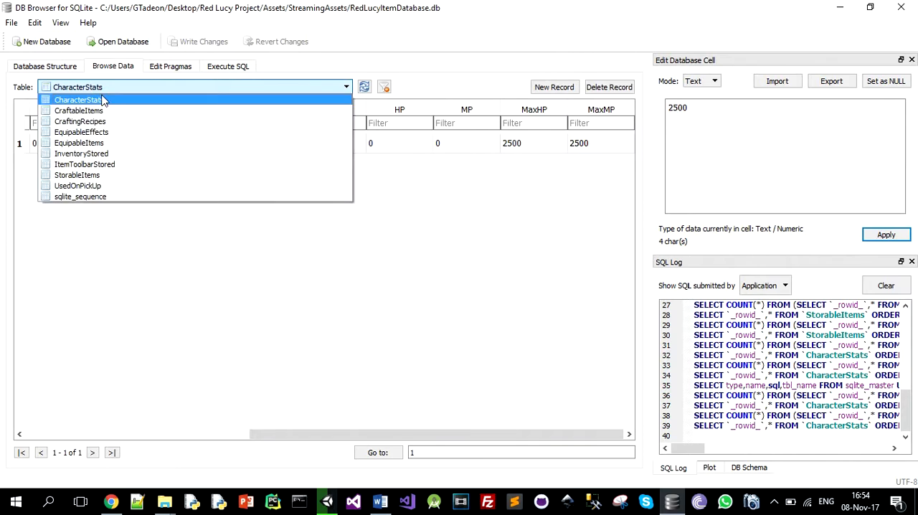
pyautogui.click(115, 111)
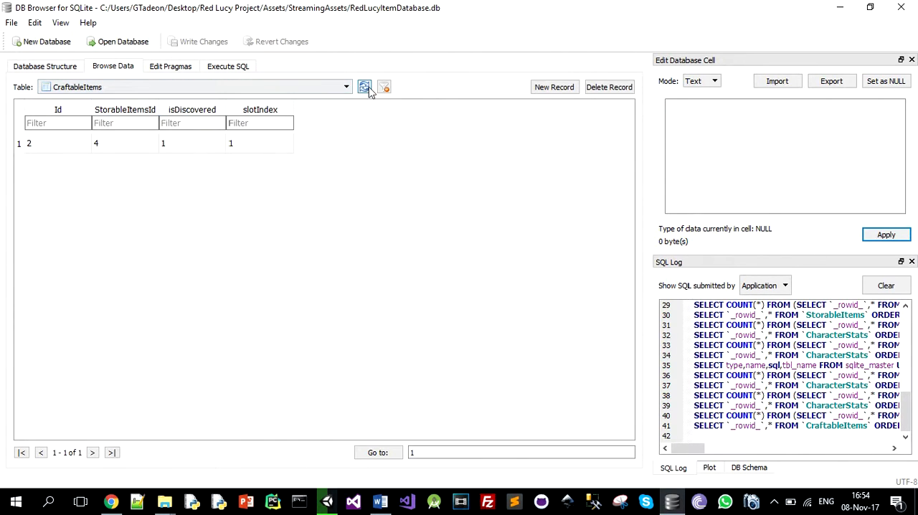
pyautogui.click(111, 87)
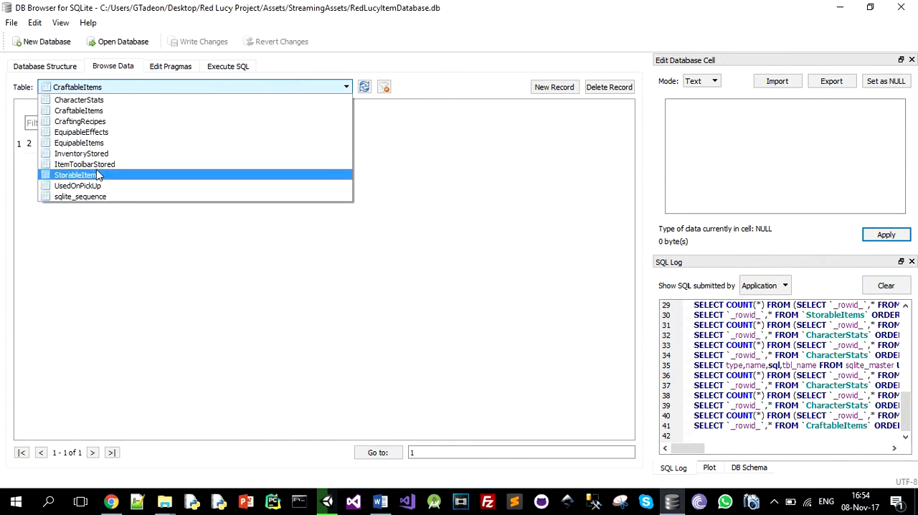
pyautogui.click(99, 176)
pyautogui.click(103, 202)
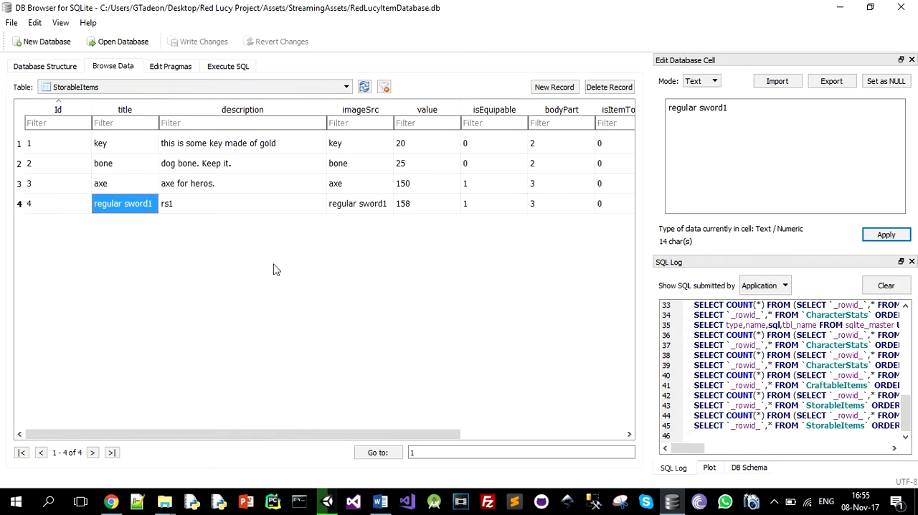
pyautogui.click(111, 87)
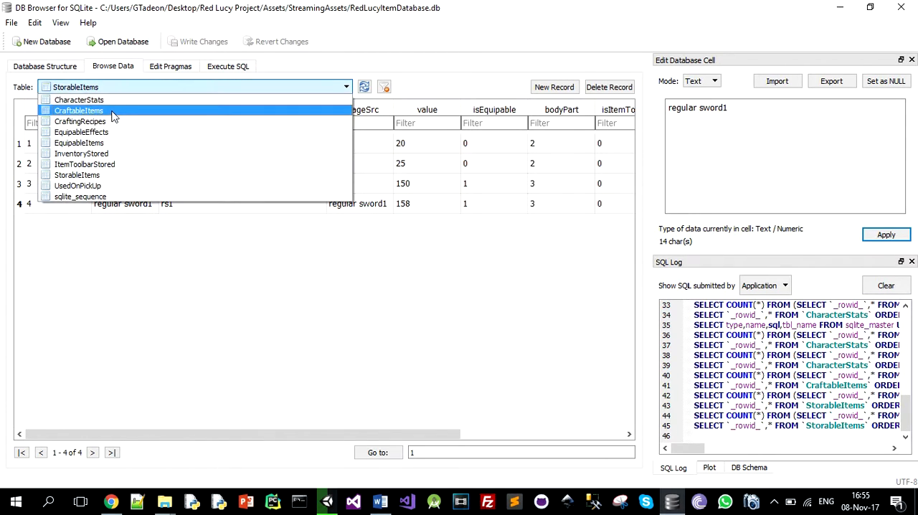
pyautogui.click(117, 121)
pyautogui.click(133, 144)
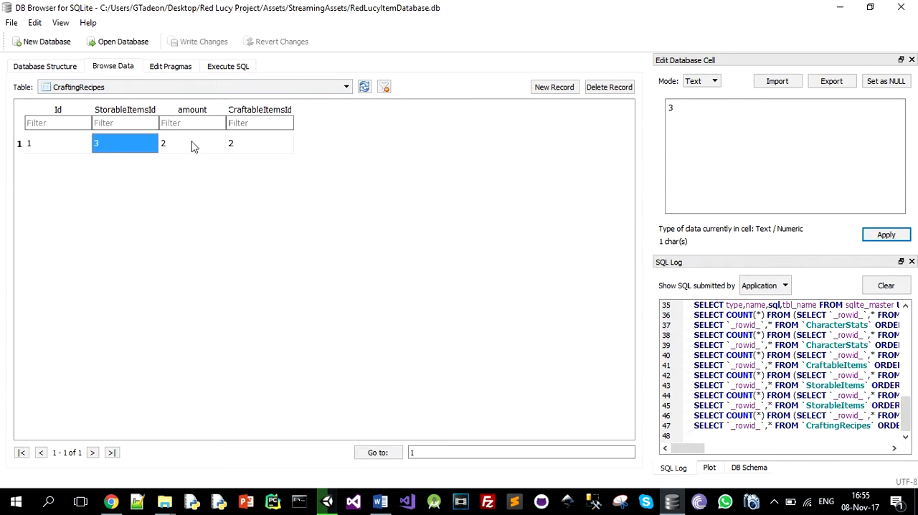
# Examine the recipe's amount, the axe record in StorableItems, and the stackAmount of StorableItemsId 3 in InventoryStored
pyautogui.click(190, 143)
pyautogui.click(111, 87)
pyautogui.click(105, 185)
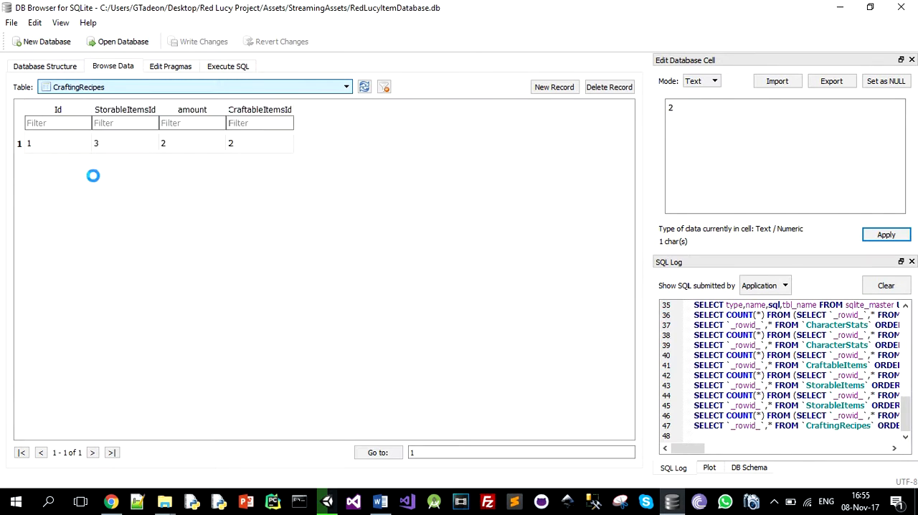
pyautogui.click(104, 188)
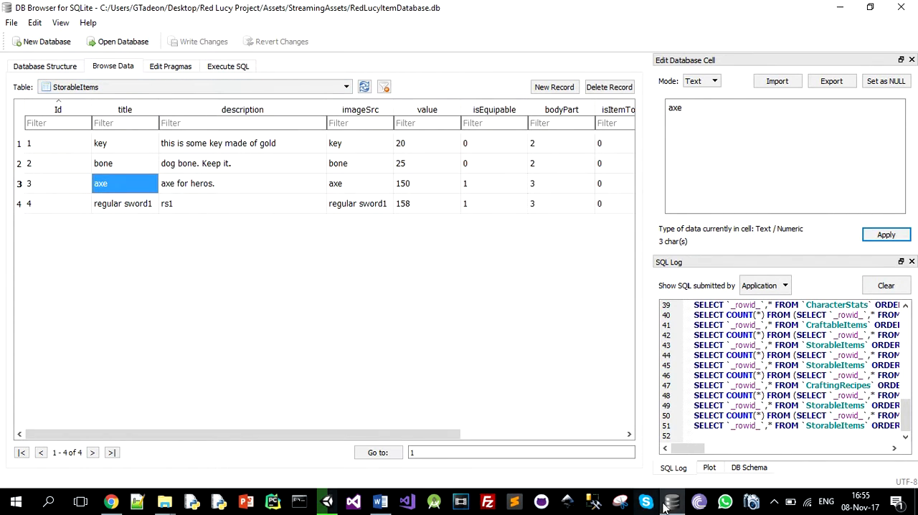
pyautogui.click(95, 87)
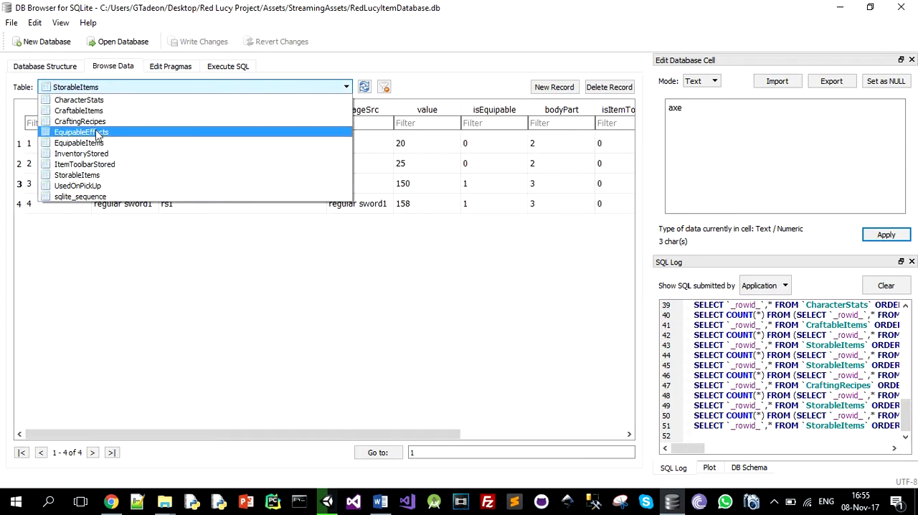
pyautogui.click(102, 162)
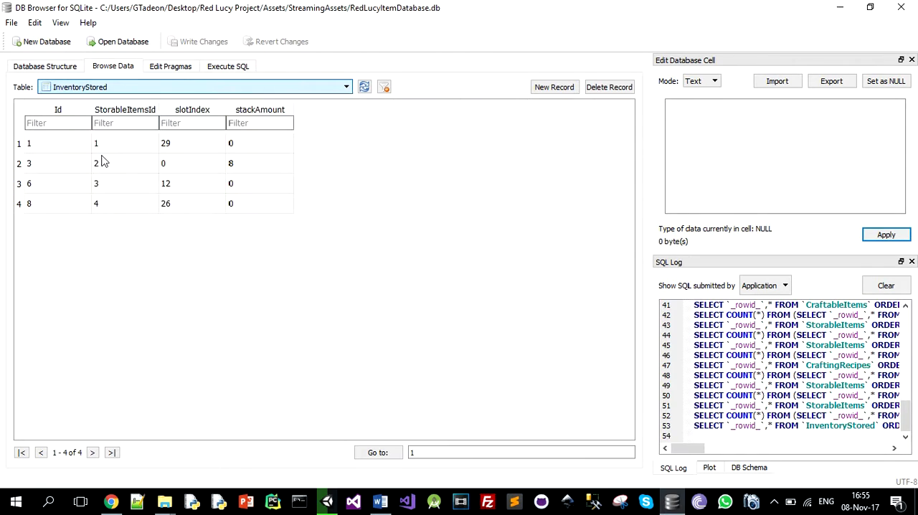
pyautogui.click(124, 187)
pyautogui.click(253, 191)
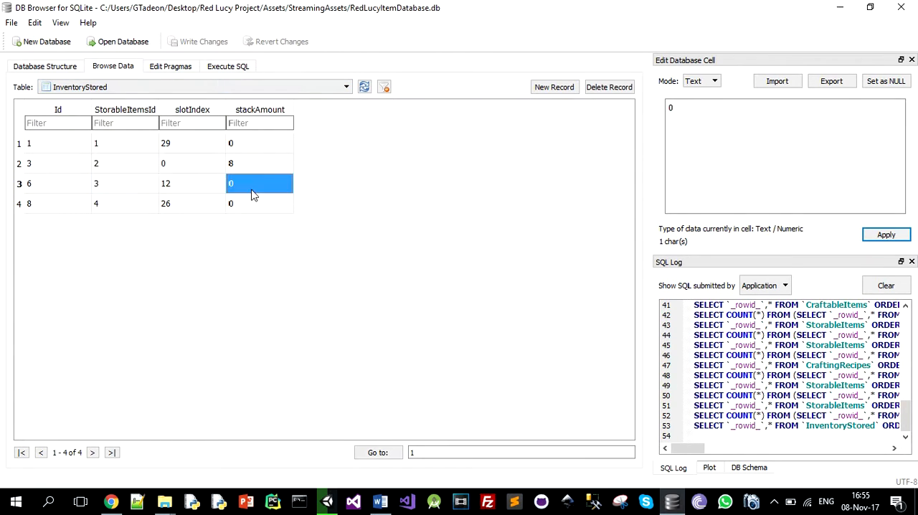
# Switch back to Unity, run the game, and view the axe's tooltip and the crafting requirements of regular sword1
pyautogui.click(675, 500)
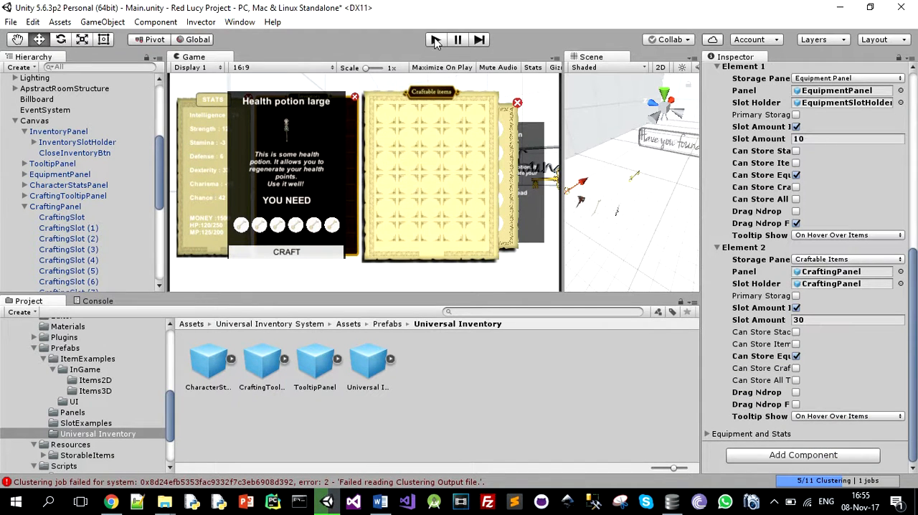
pyautogui.click(435, 41)
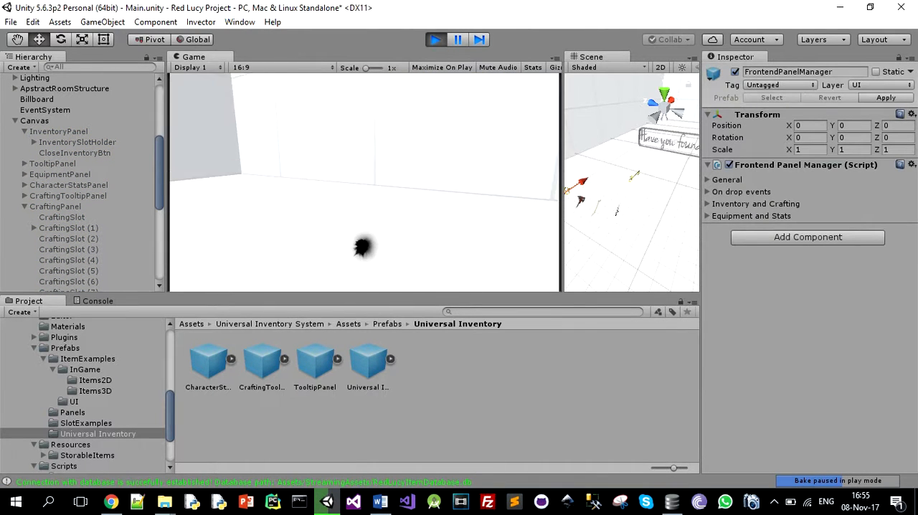
pyautogui.press('i')
pyautogui.press('c')
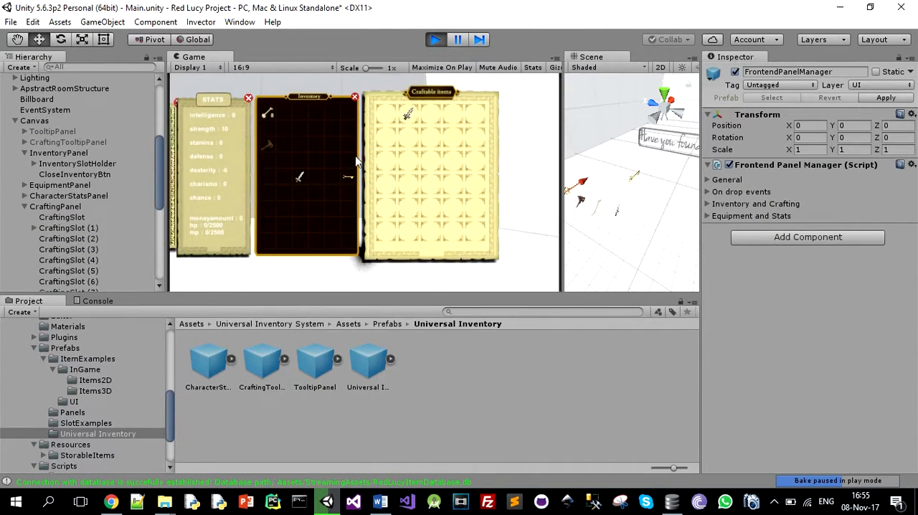
pyautogui.moveTo(269, 149)
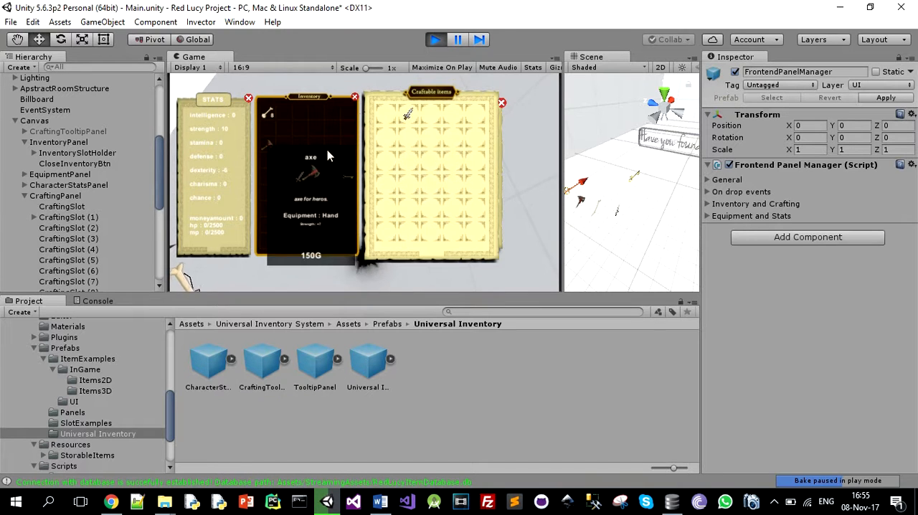
pyautogui.click(409, 115)
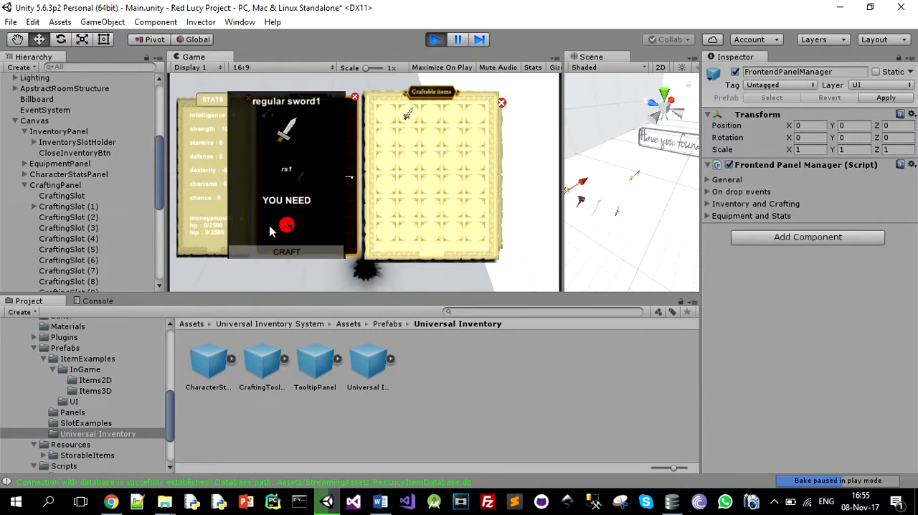
pyautogui.press('Escape')
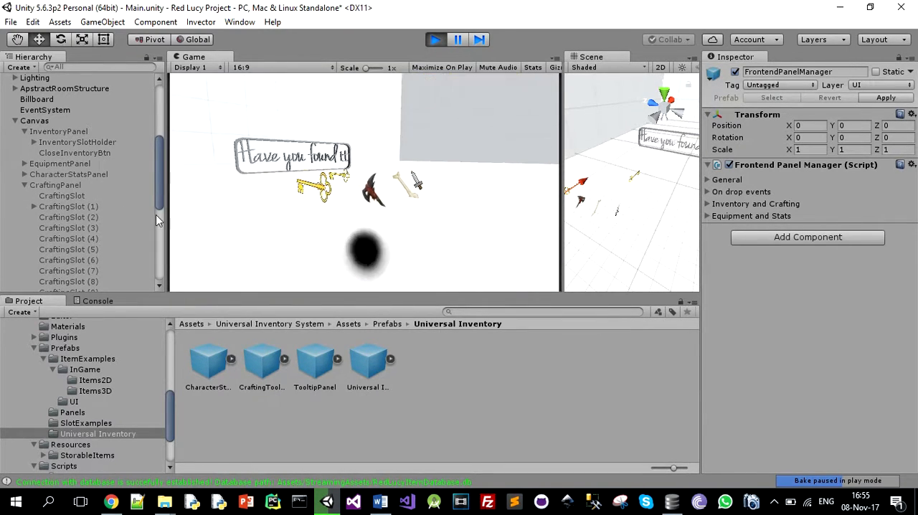
# Pick up the axe from the game scene and check it in the inventory
pyautogui.press('w')
pyautogui.press('i')
pyautogui.moveTo(270, 148)
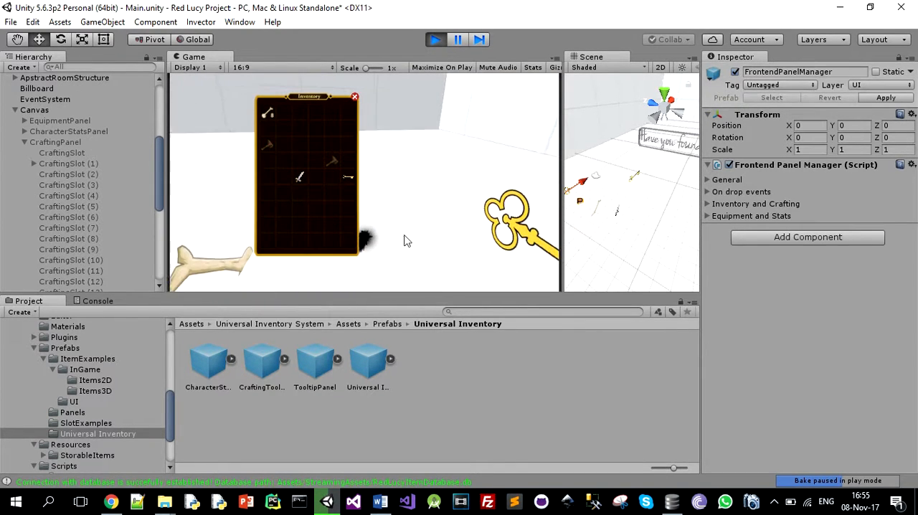
# Craft a regular sword1 from the craftable items panel and stop the game
pyautogui.press('w')
pyautogui.press('e')
pyautogui.press('c')
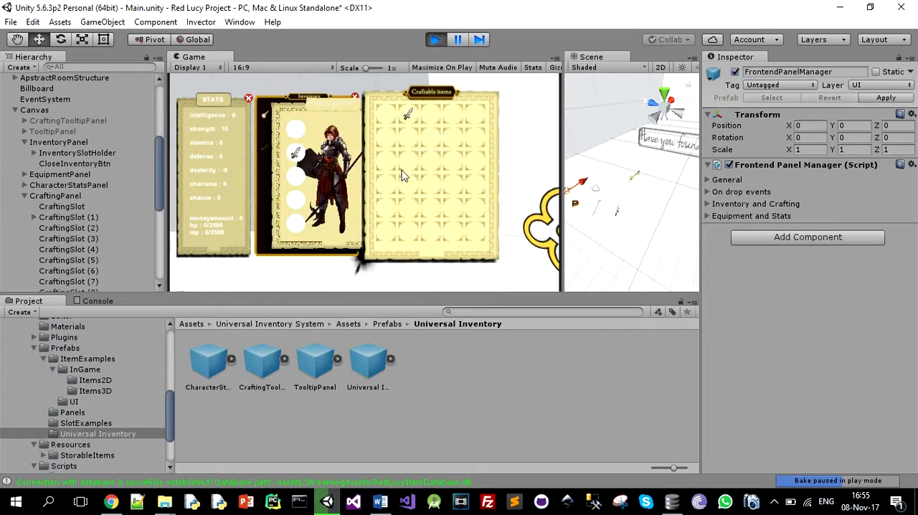
pyautogui.moveTo(408, 117)
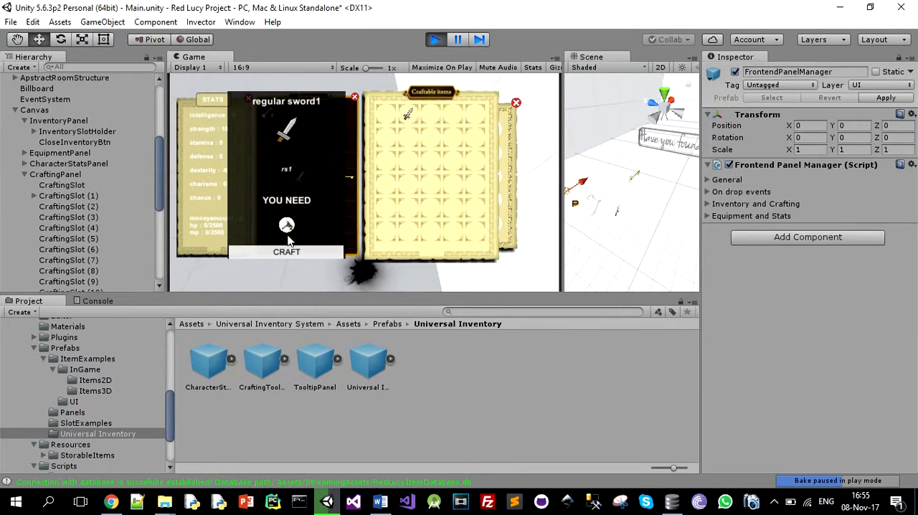
pyautogui.click(286, 251)
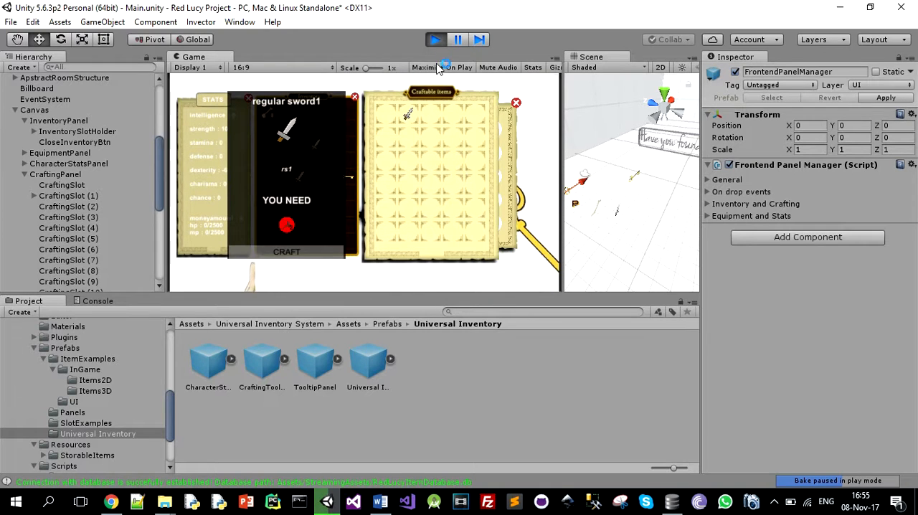
pyautogui.click(435, 39)
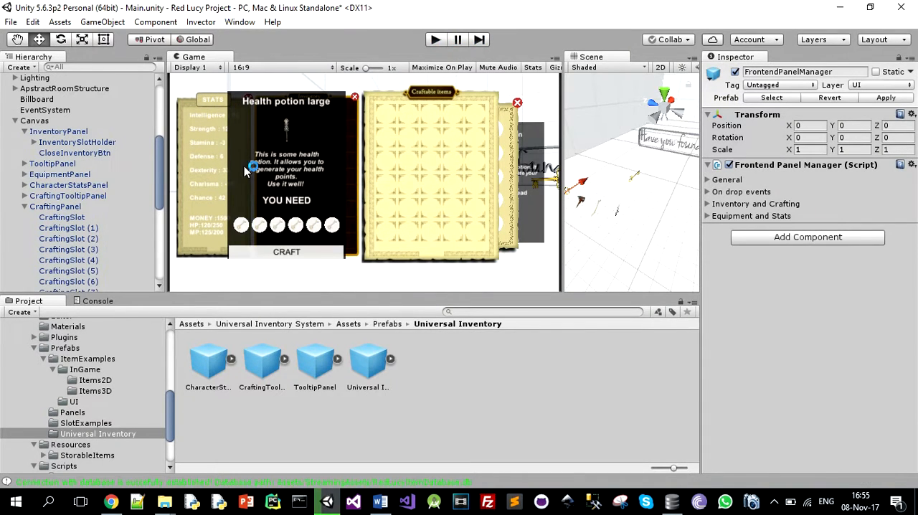
# Set the Element 3 individual call key of PanelManager to C and compare it with CraftingPanel's element in the general settings
pyautogui.scroll(5, 32, 228)
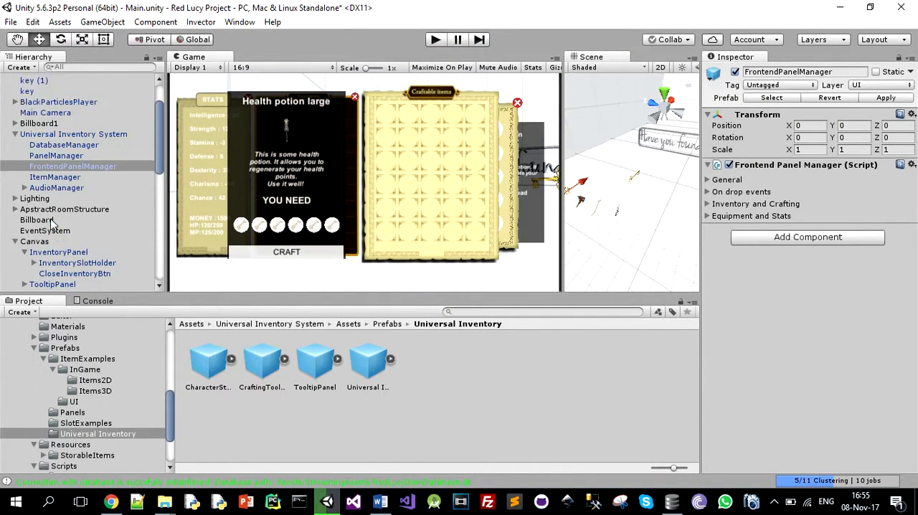
pyautogui.click(65, 155)
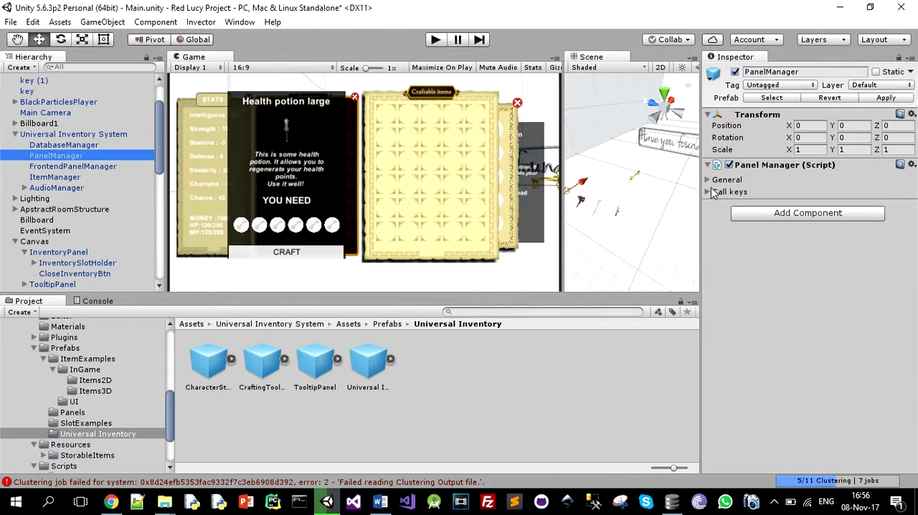
pyautogui.click(710, 192)
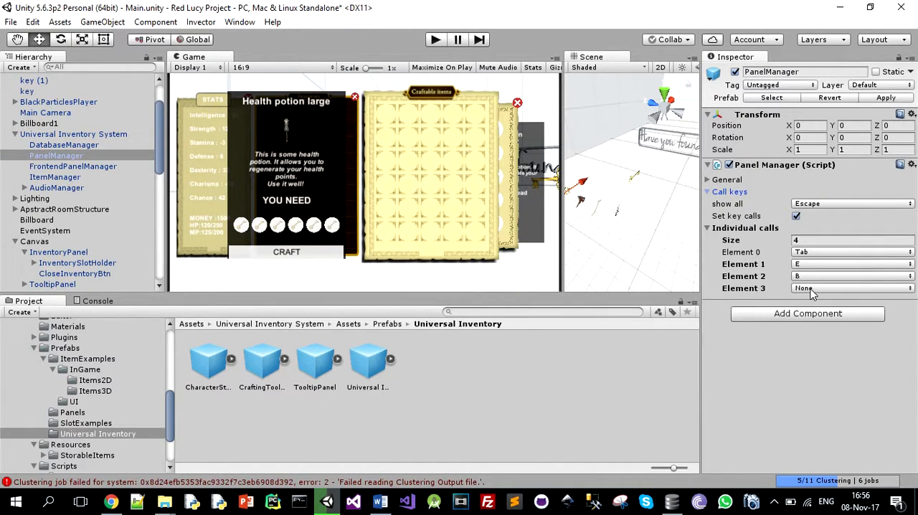
pyautogui.click(810, 288)
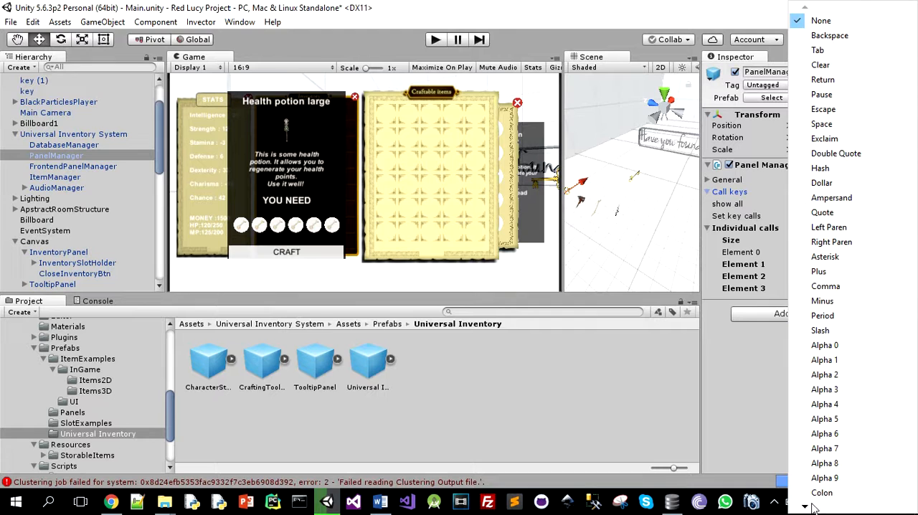
pyautogui.moveTo(805, 508)
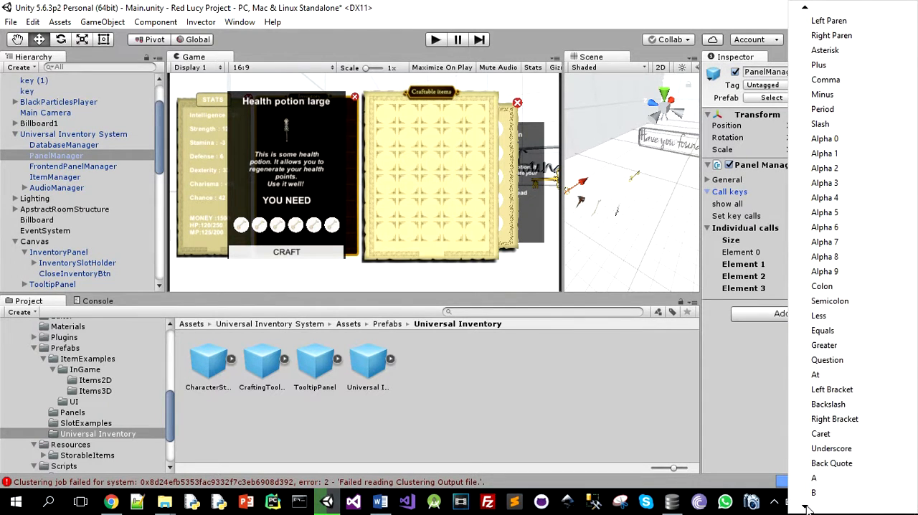
pyautogui.click(815, 464)
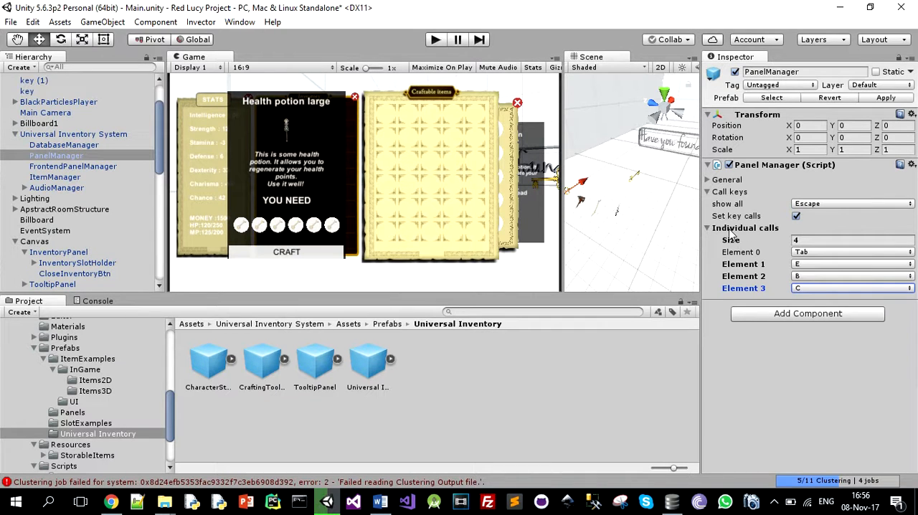
pyautogui.click(708, 180)
pyautogui.scroll(-5, 807, 298)
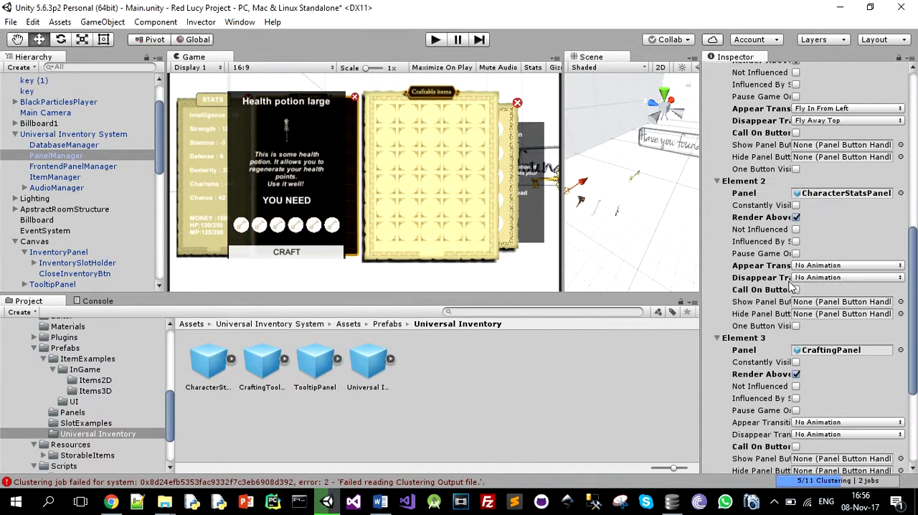
pyautogui.scroll(-3, 849, 381)
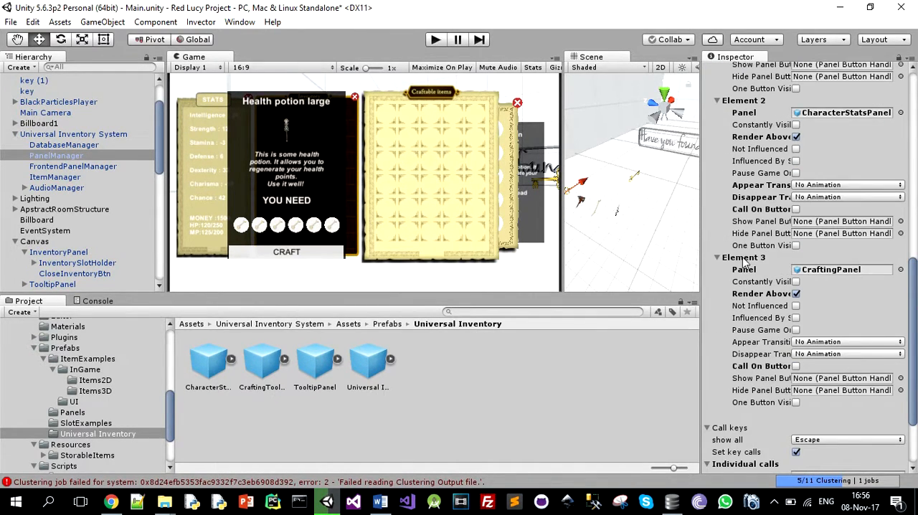
pyautogui.scroll(-3, 745, 272)
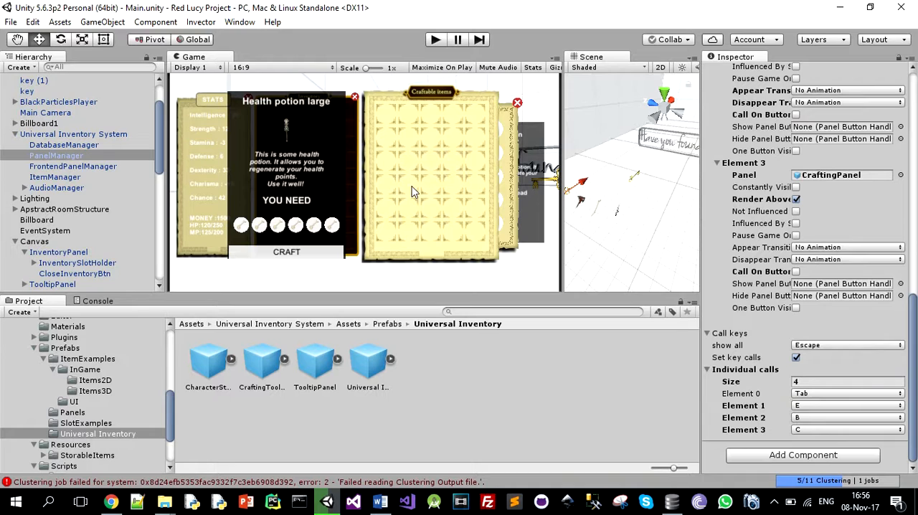
# In DatabaseManager's item registration, set the new item's title to regular sword2 and its description to rs2
pyautogui.click(72, 146)
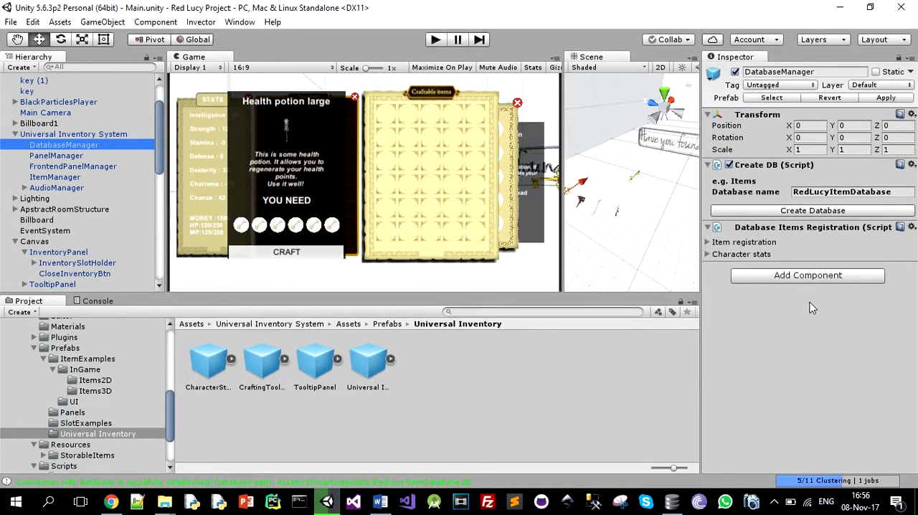
pyautogui.click(708, 243)
pyautogui.scroll(-3, 774, 274)
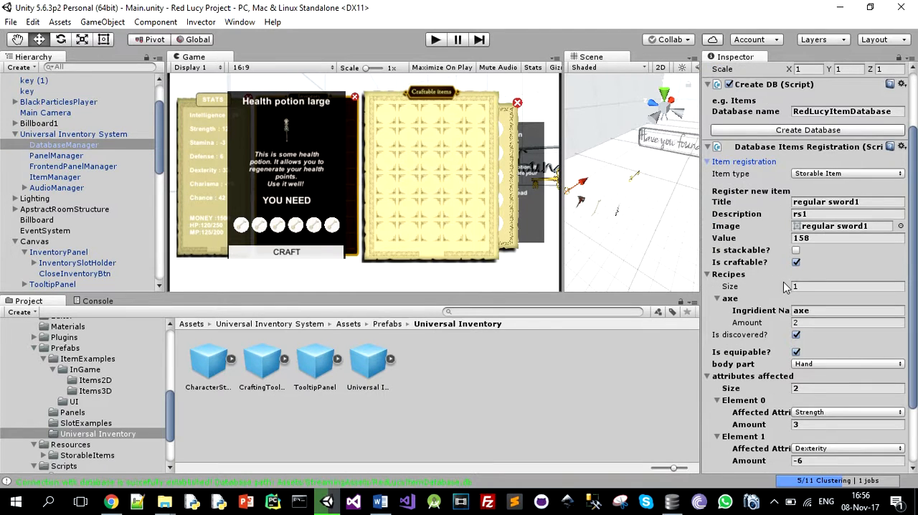
pyautogui.click(871, 202)
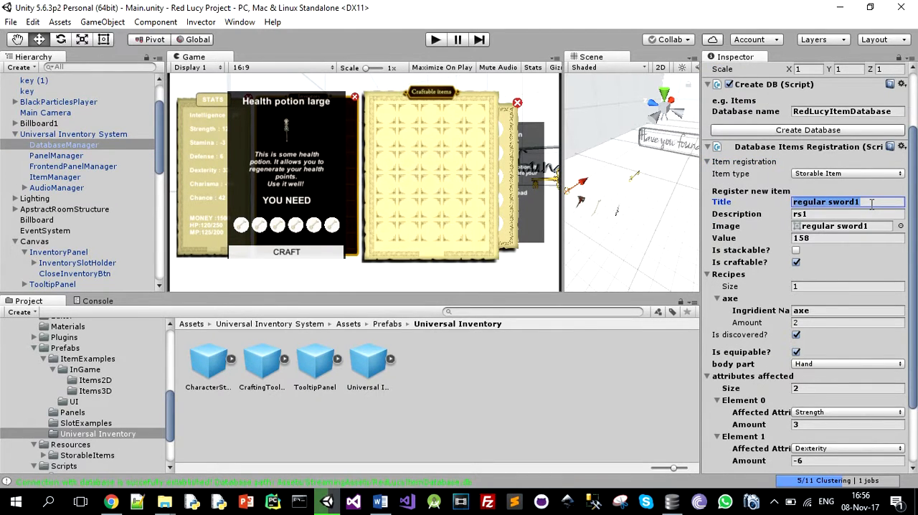
pyautogui.click(871, 203)
pyautogui.press('BackSpace')
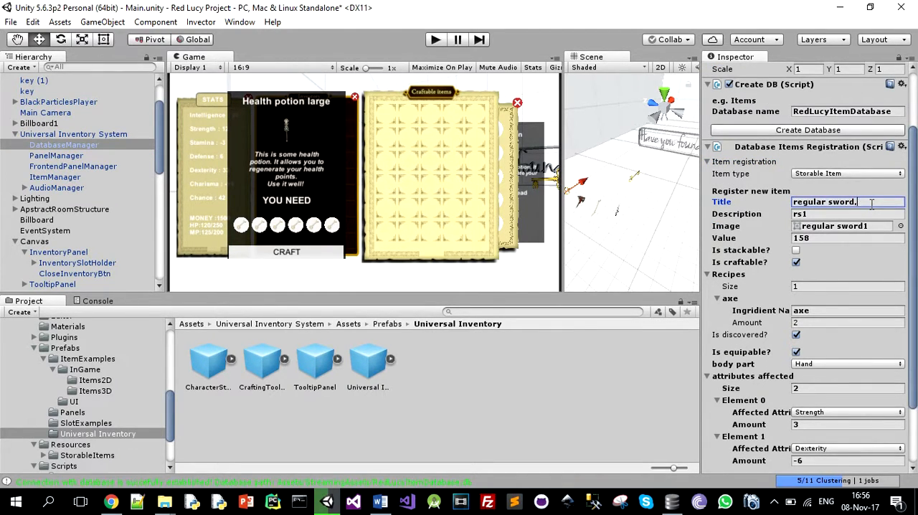
pyautogui.press('Tab')
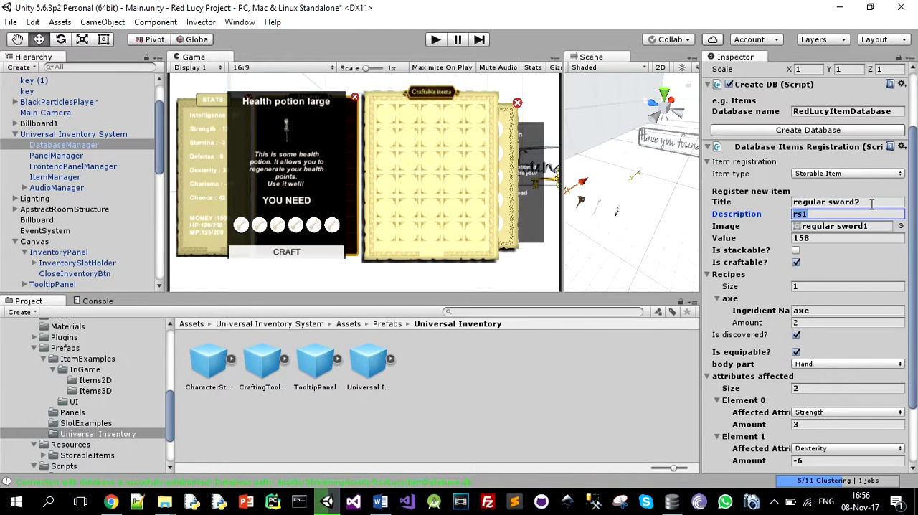
pyautogui.write('rs2')
# Assign the regular sword2 sprite as the item's image and set its value to 3000
pyautogui.click(900, 226)
pyautogui.click(444, 296)
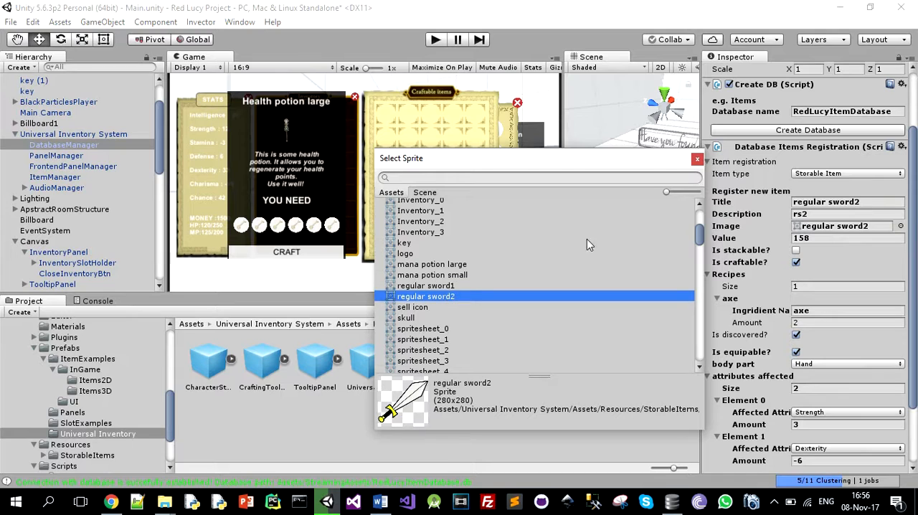
pyautogui.click(696, 159)
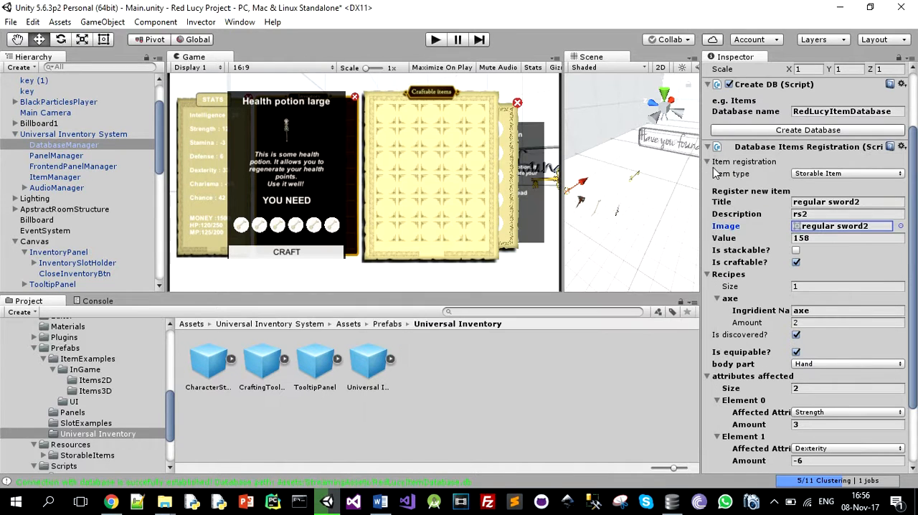
pyautogui.click(825, 240)
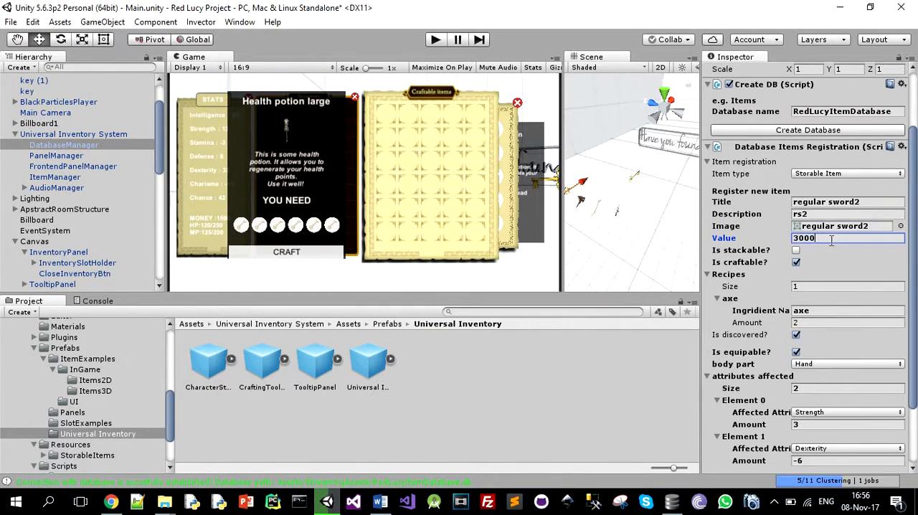
# Set the recipe size to 2 and name the second ingredient regular sword1
pyautogui.click(805, 287)
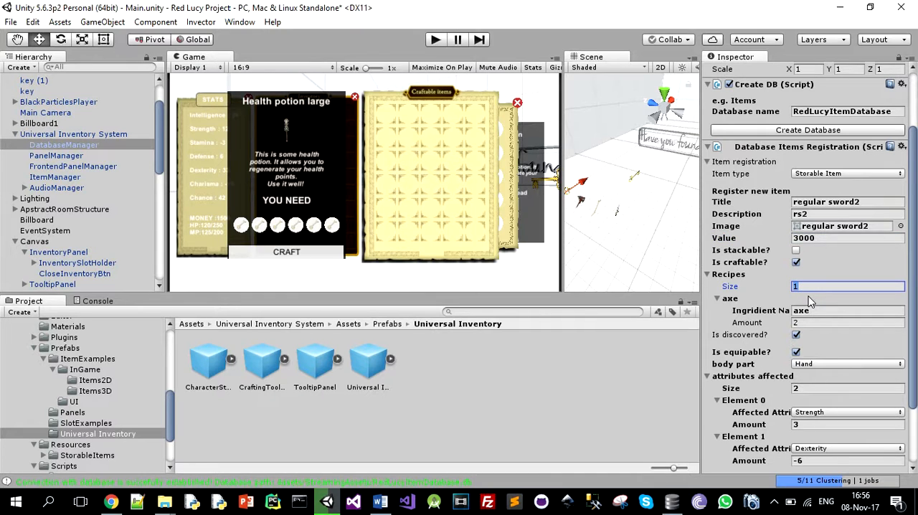
pyautogui.write('2')
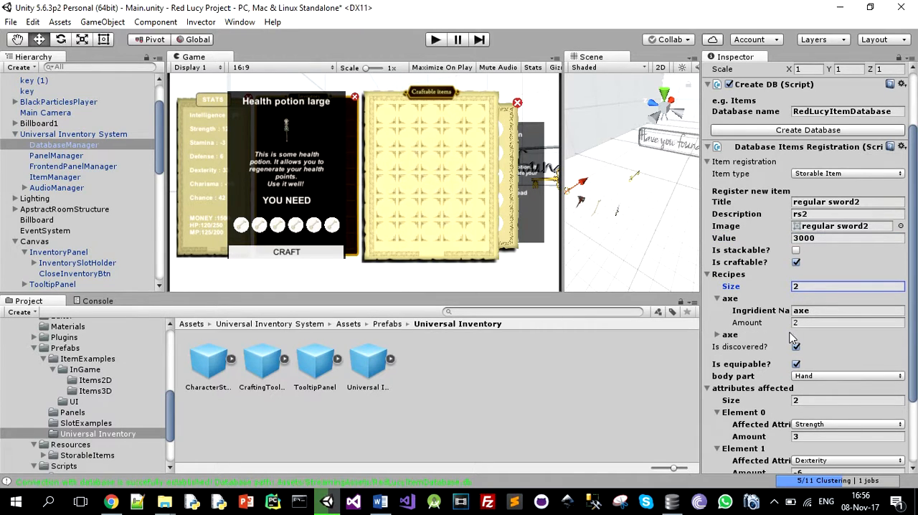
pyautogui.click(716, 334)
pyautogui.click(819, 346)
pyautogui.write('r')
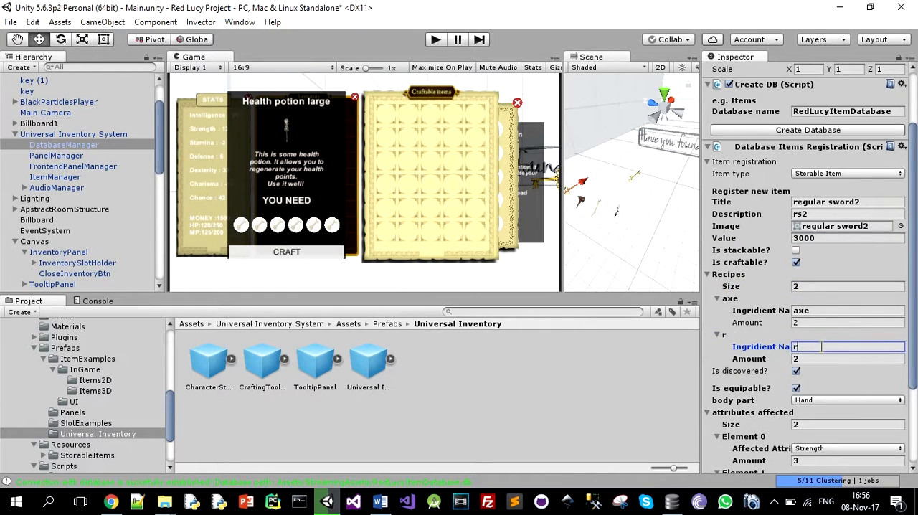
pyautogui.write('egular swo')
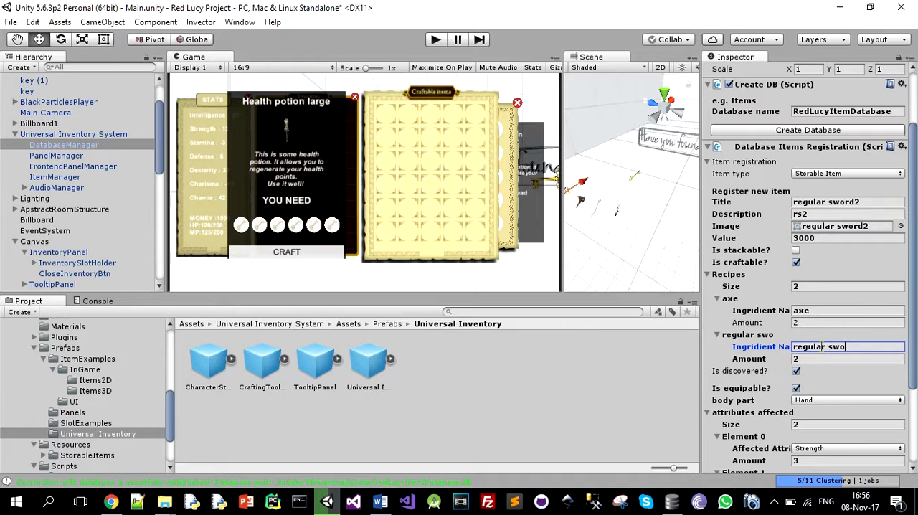
pyautogui.write('rd1')
# Set the number of affected attributes to 3, with a Strength amount of 13 and a Dexterity amount of 3
pyautogui.scroll(-2, 821, 346)
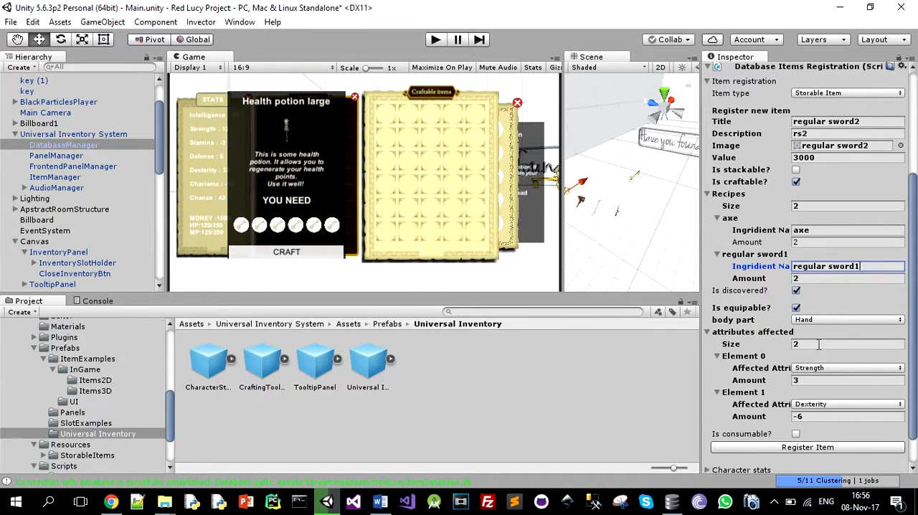
pyautogui.click(810, 344)
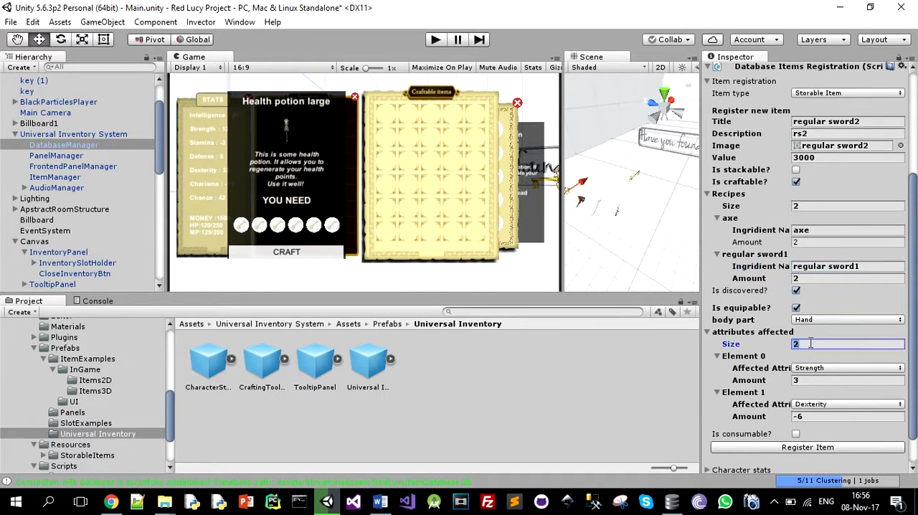
pyautogui.write('3')
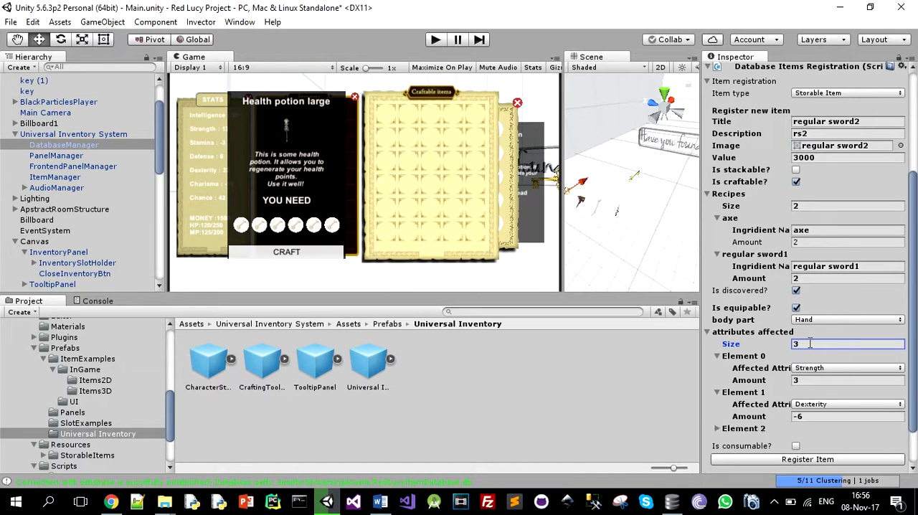
pyautogui.click(717, 428)
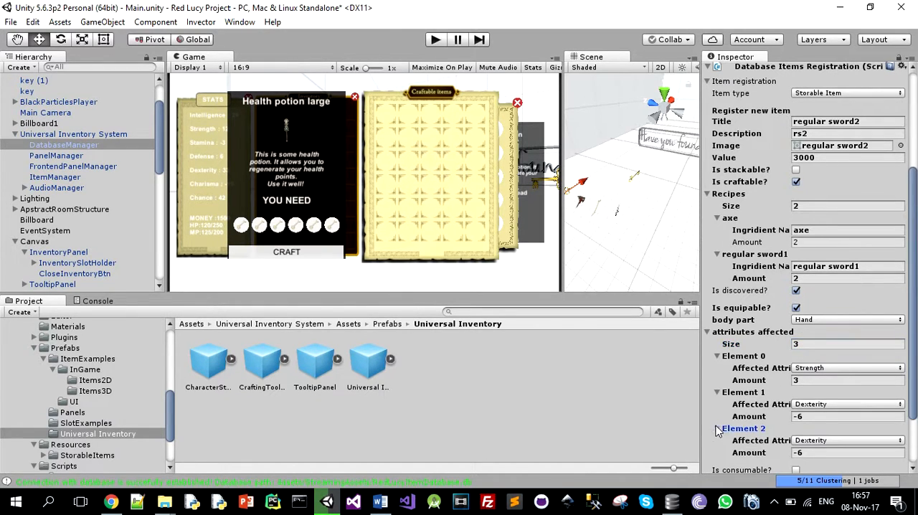
pyautogui.scroll(-3, 807, 391)
pyautogui.click(816, 345)
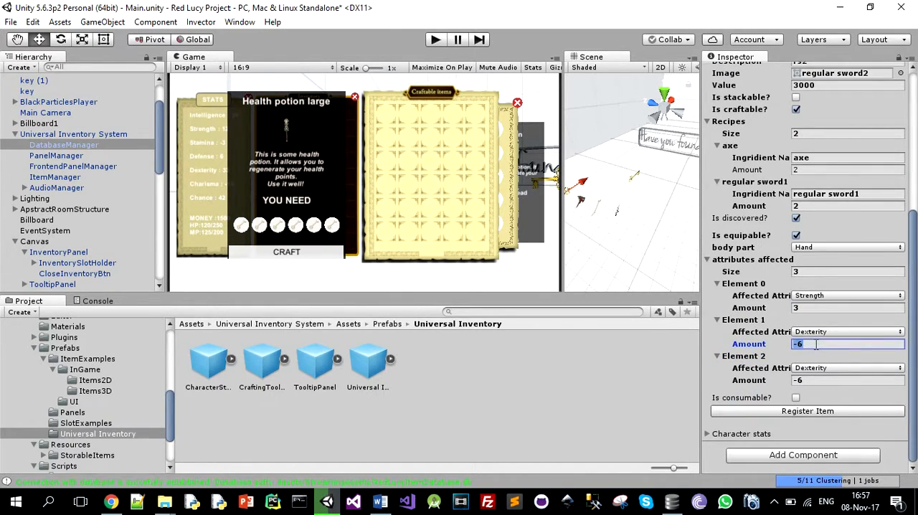
pyautogui.write('3')
pyautogui.click(811, 308)
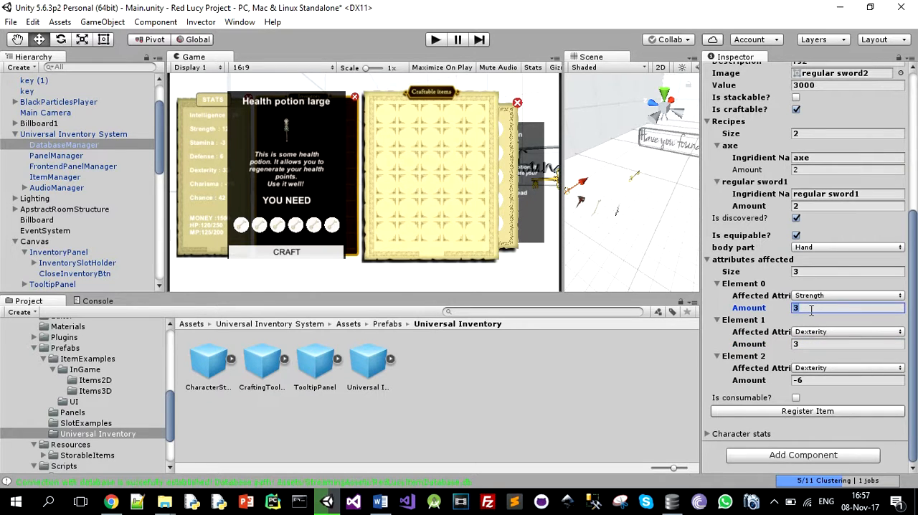
# Make Charisma with amount 2 the third affected attribute, then register the item and show the console log
pyautogui.click(812, 368)
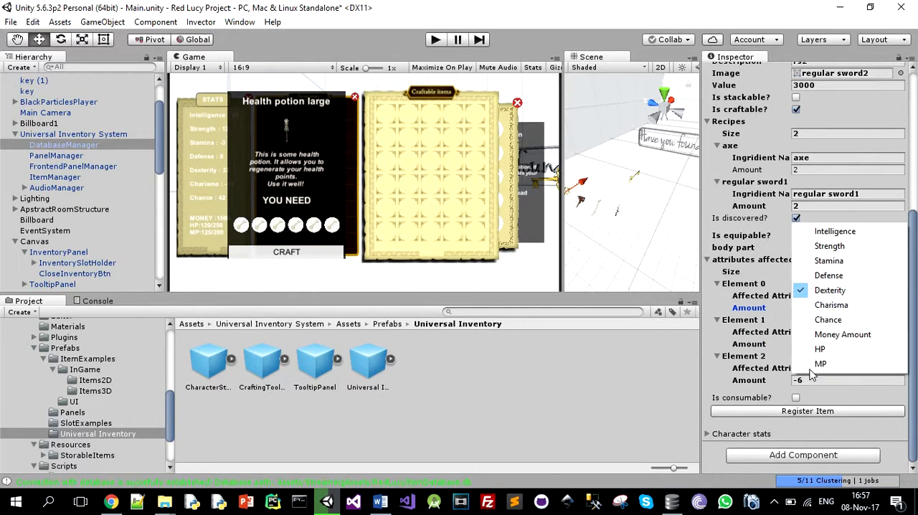
pyautogui.click(830, 305)
pyautogui.click(816, 380)
pyautogui.write('2')
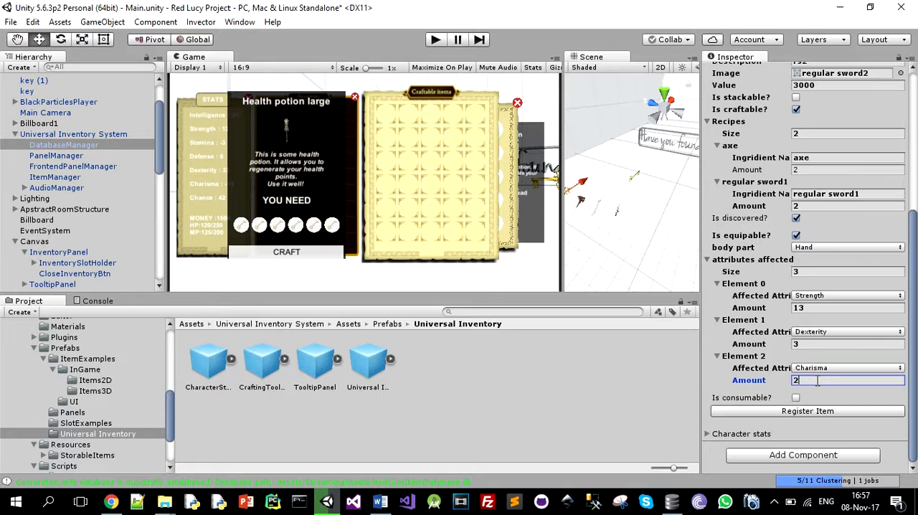
pyautogui.click(808, 411)
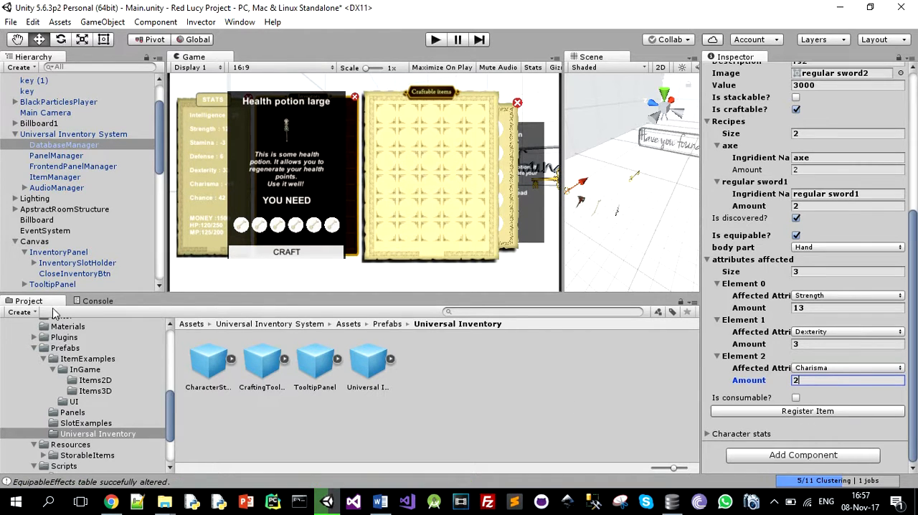
pyautogui.click(99, 301)
# Switch to DB Browser for SQLite, check the refreshed StorableItems table for the regular sword2 record, and return to Unity
pyautogui.click(672, 501)
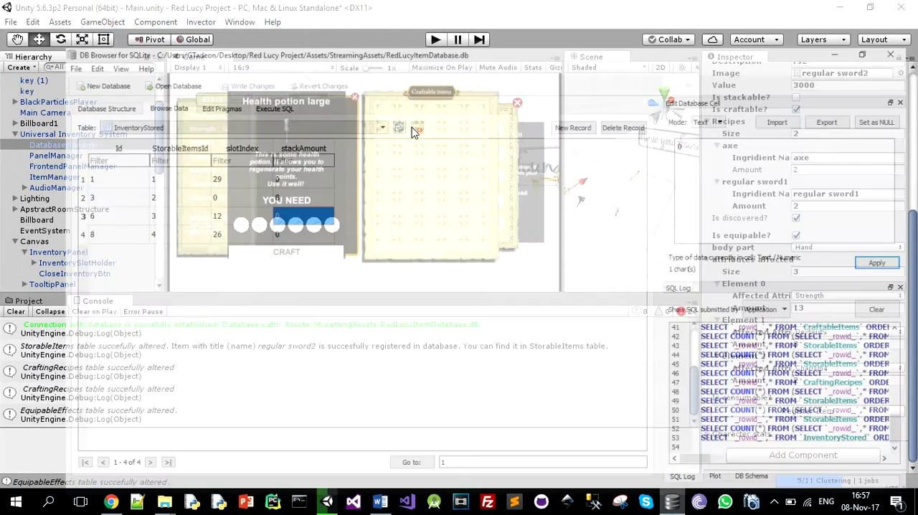
pyautogui.click(165, 86)
pyautogui.click(114, 208)
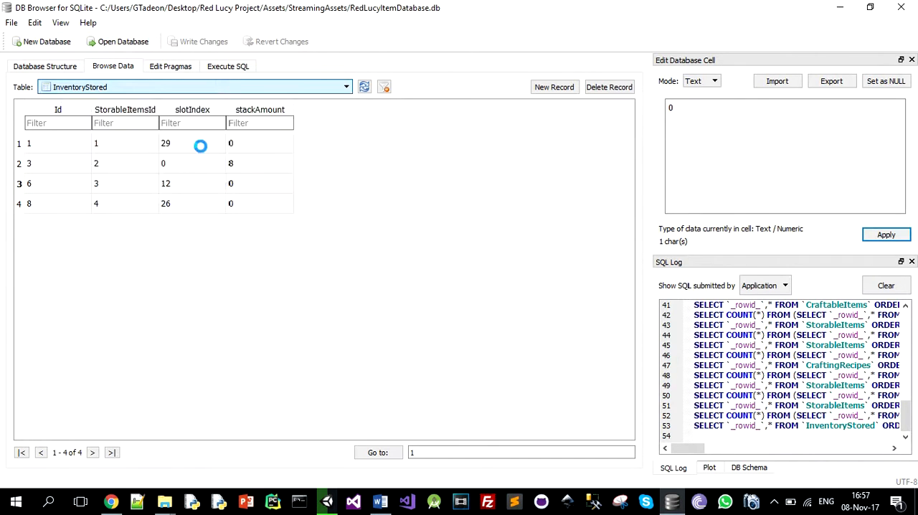
pyautogui.click(364, 87)
pyautogui.click(123, 223)
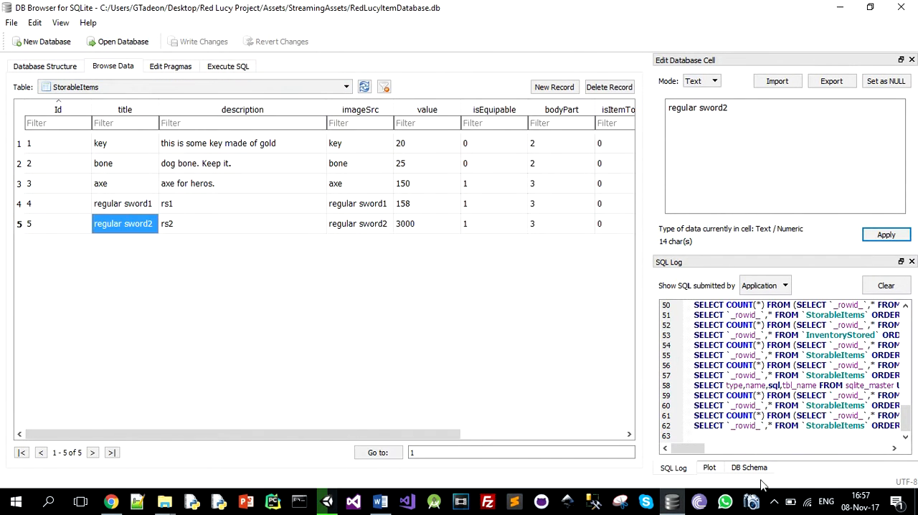
pyautogui.click(674, 503)
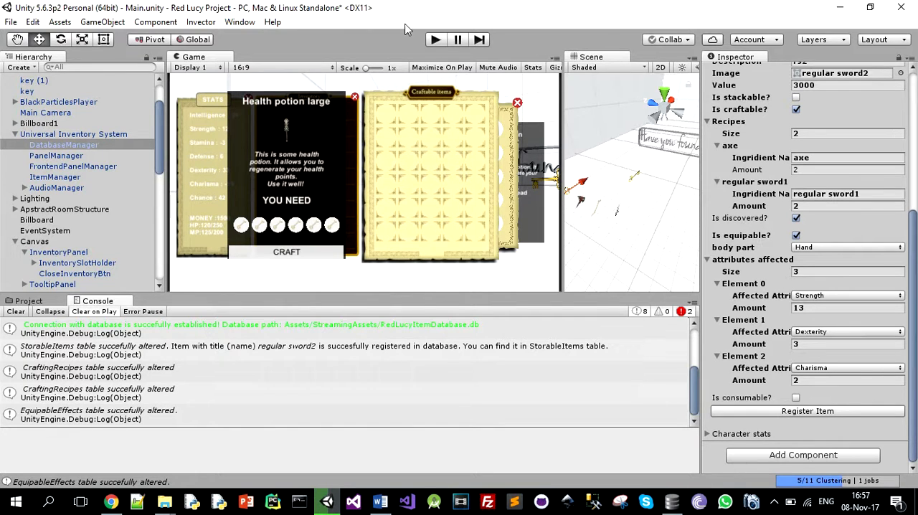
# Run the game, view the ingredients needed for regular sword2 in the craftable items panel, and stop the game
pyautogui.click(435, 40)
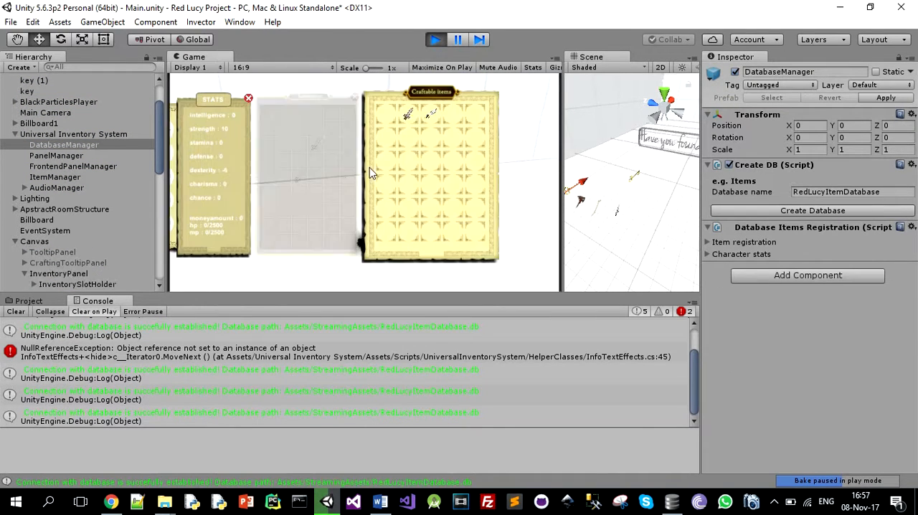
pyautogui.click(432, 119)
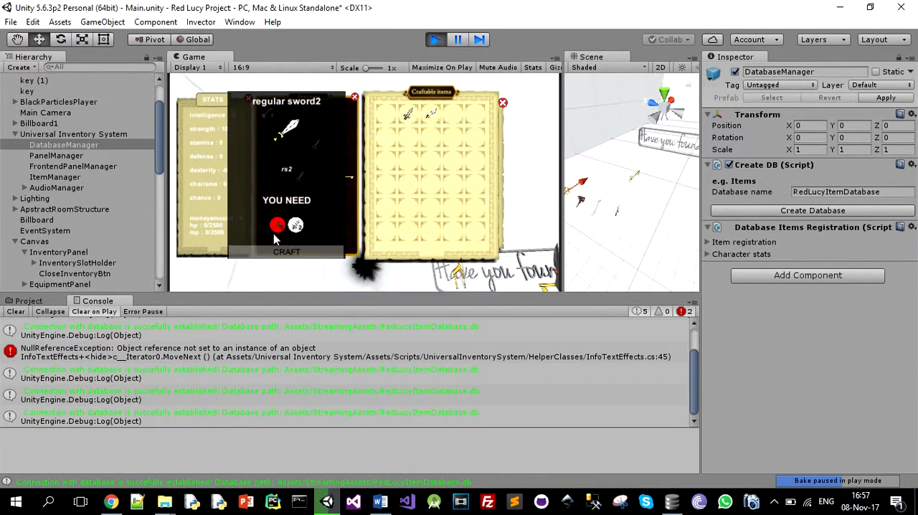
pyautogui.hotkey('ctrl', 'p')
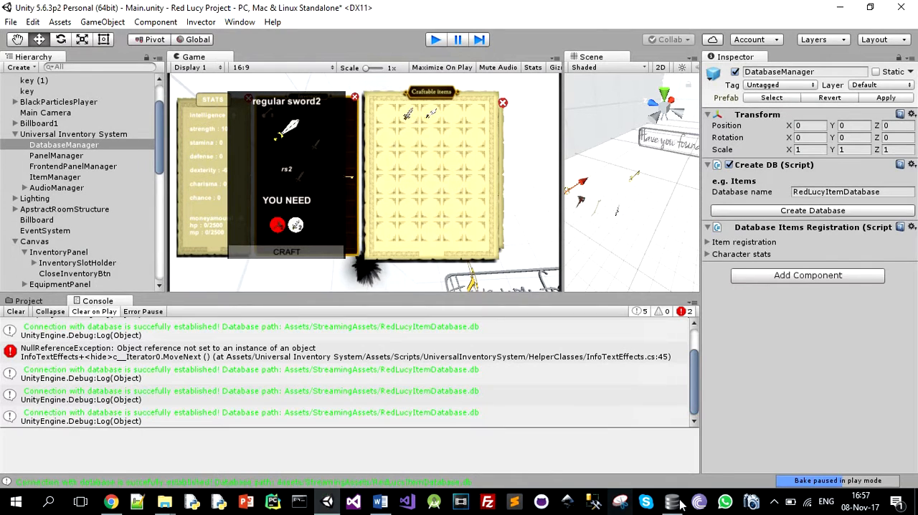
# Turn off the discovered option for regular sword2 in the item registration and register the item again
pyautogui.click(707, 242)
pyautogui.scroll(-5, 829, 327)
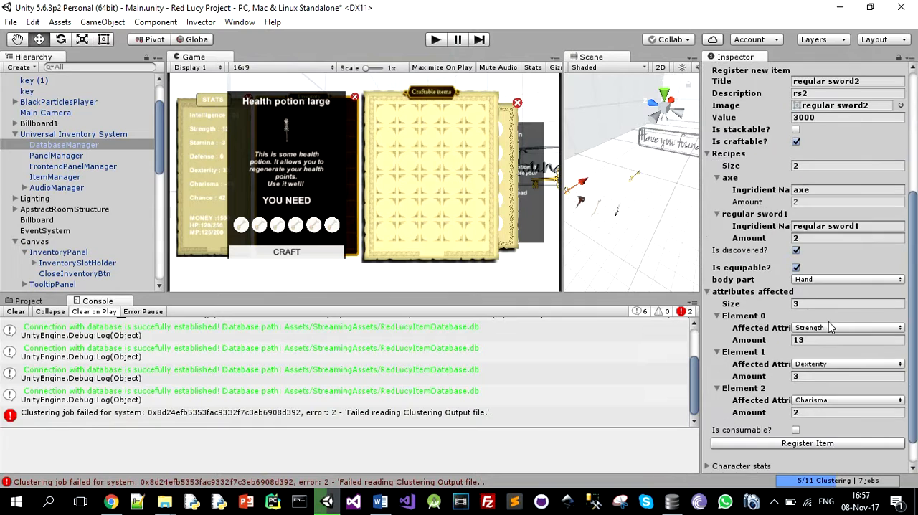
pyautogui.scroll(-1, 829, 327)
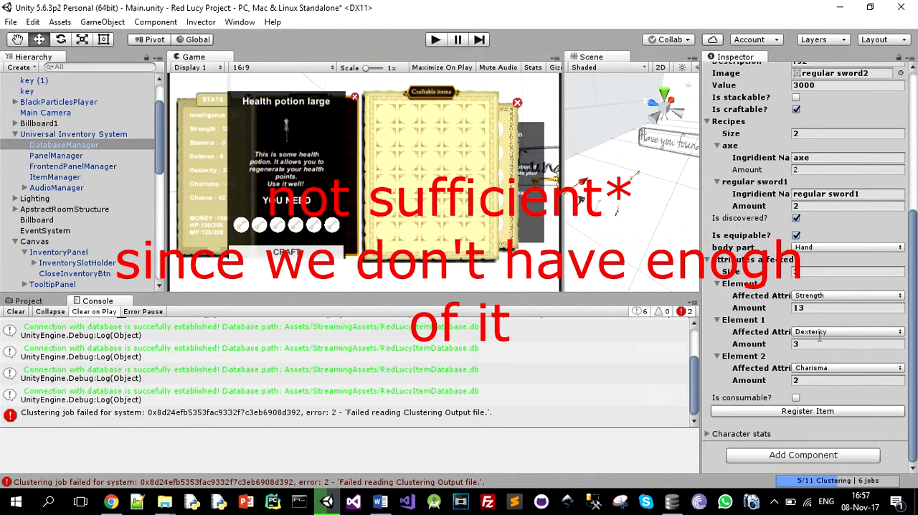
pyautogui.click(795, 218)
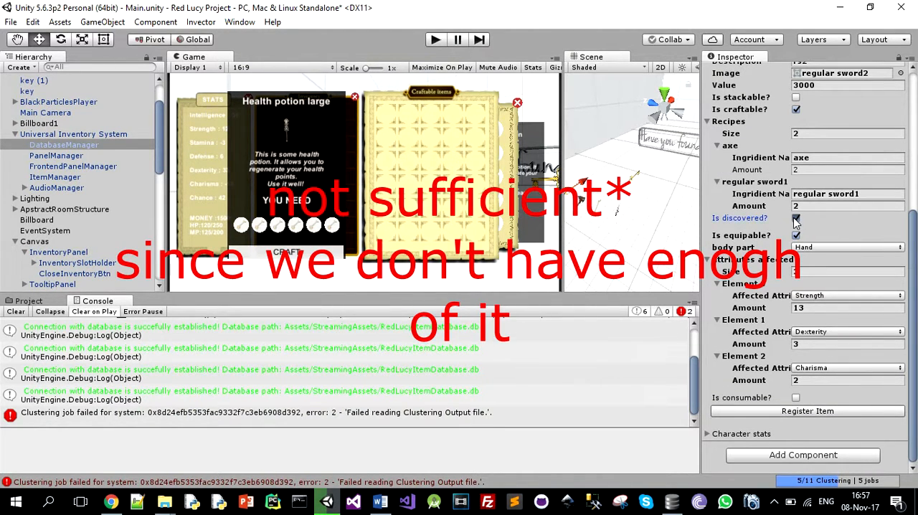
pyautogui.click(802, 413)
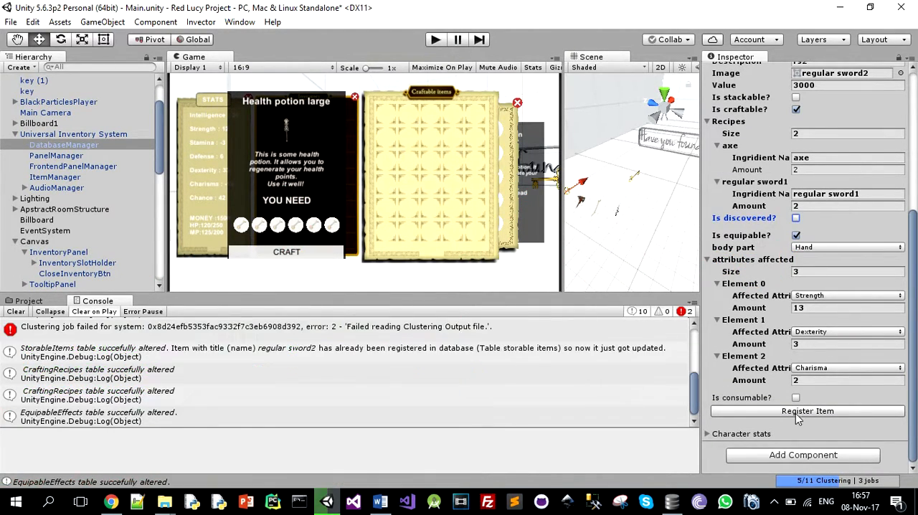
# Switch to DB Browser for SQLite and examine the columns of the regular sword2 record in the StorableItems table
pyautogui.click(671, 501)
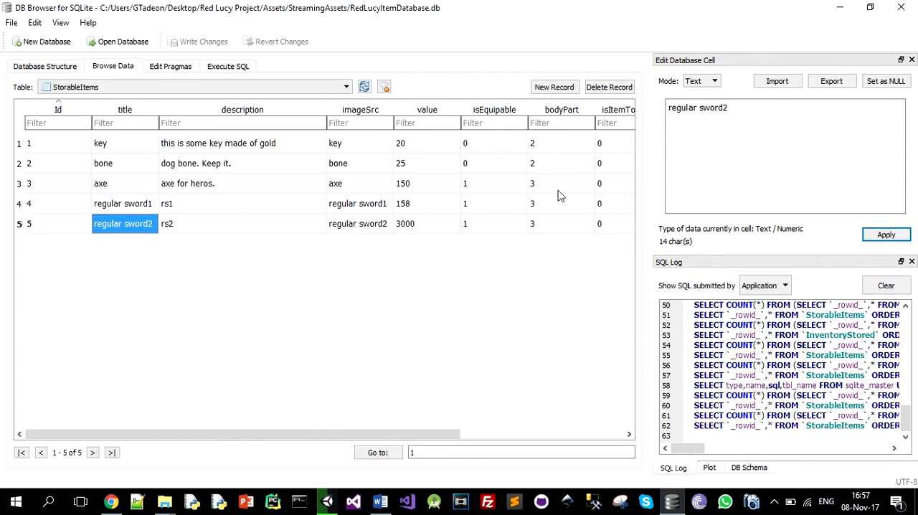
pyautogui.moveTo(315, 433); pyautogui.dragTo(514, 440)
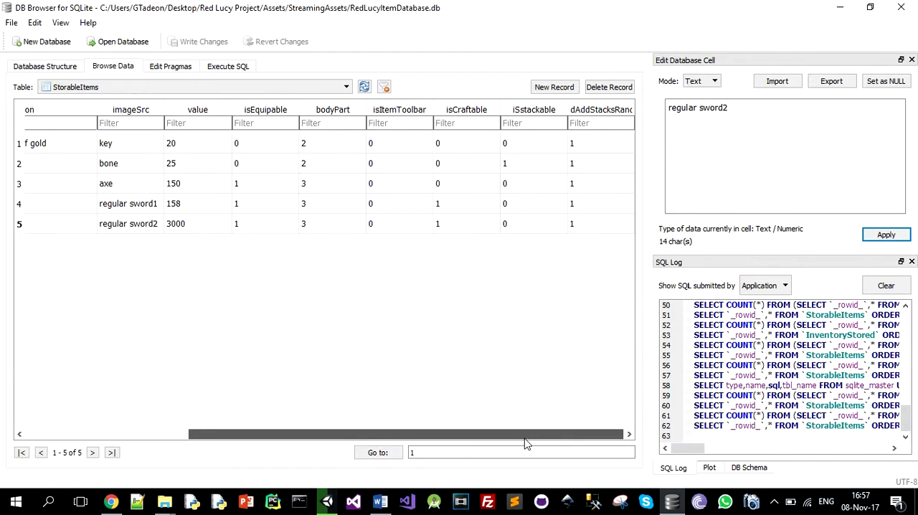
pyautogui.moveTo(524, 439); pyautogui.dragTo(342, 440)
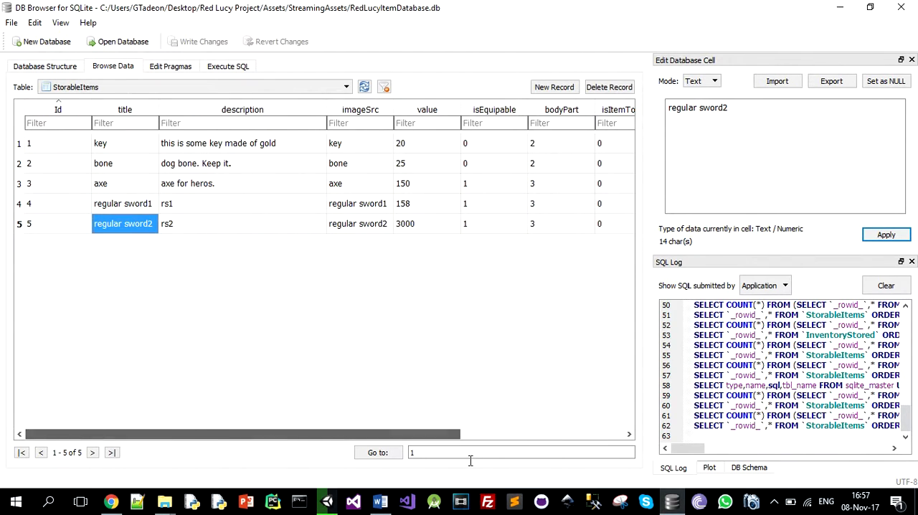